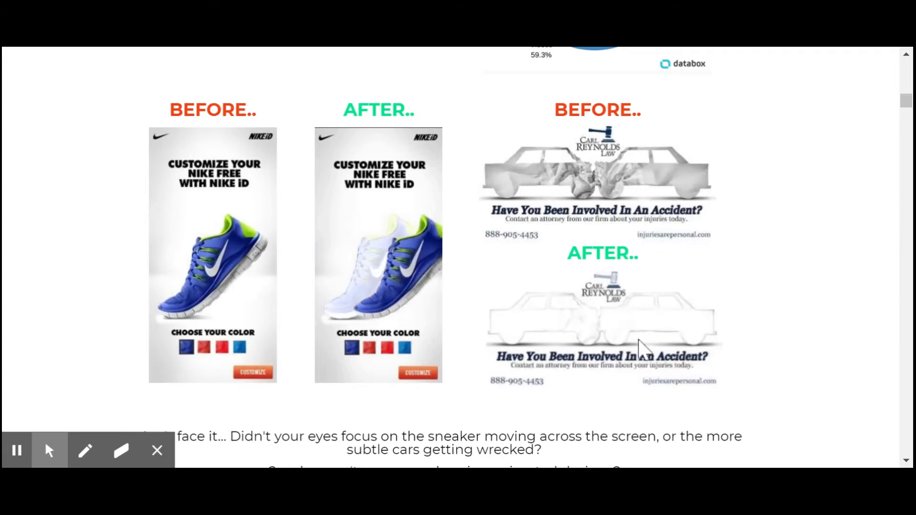
# Compare the before and after versions of the sneaker and law firm ads on the BanrAds sales page.
pyautogui.scroll(-3, 612, 292)
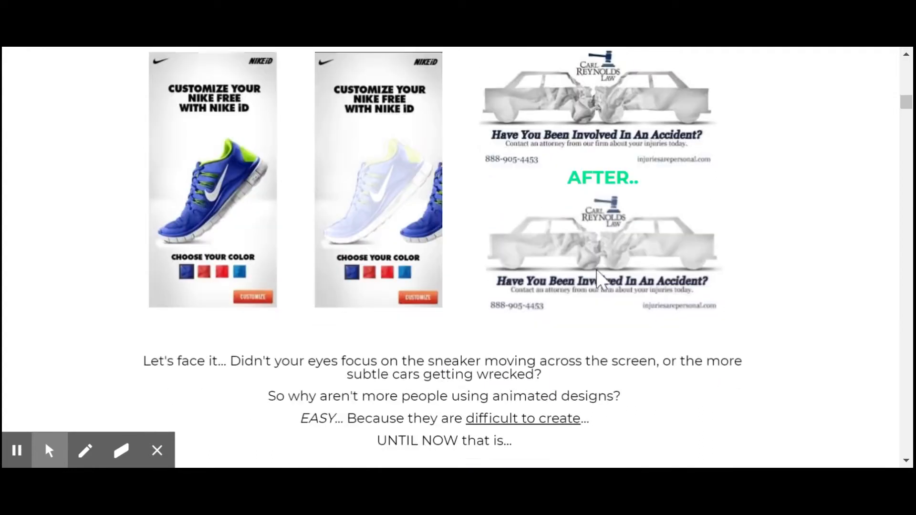
pyautogui.scroll(3, 592, 262)
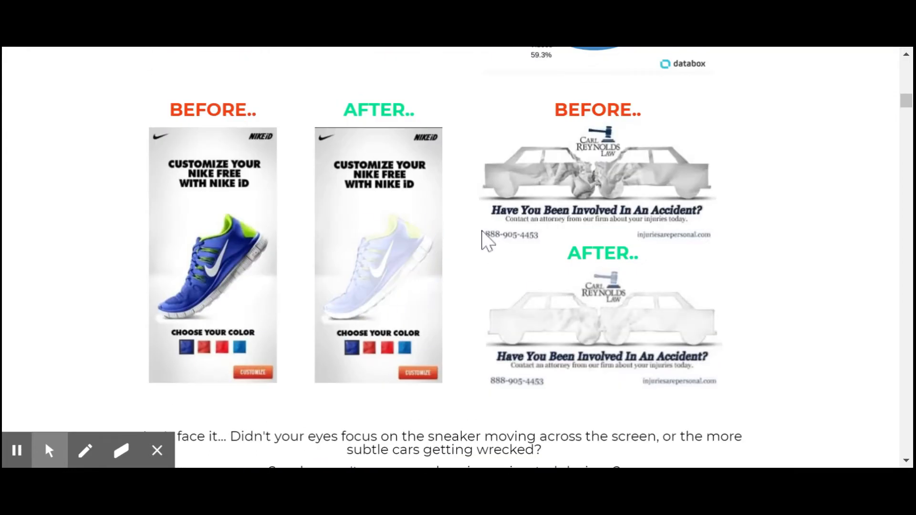
pyautogui.scroll(-2, 487, 239)
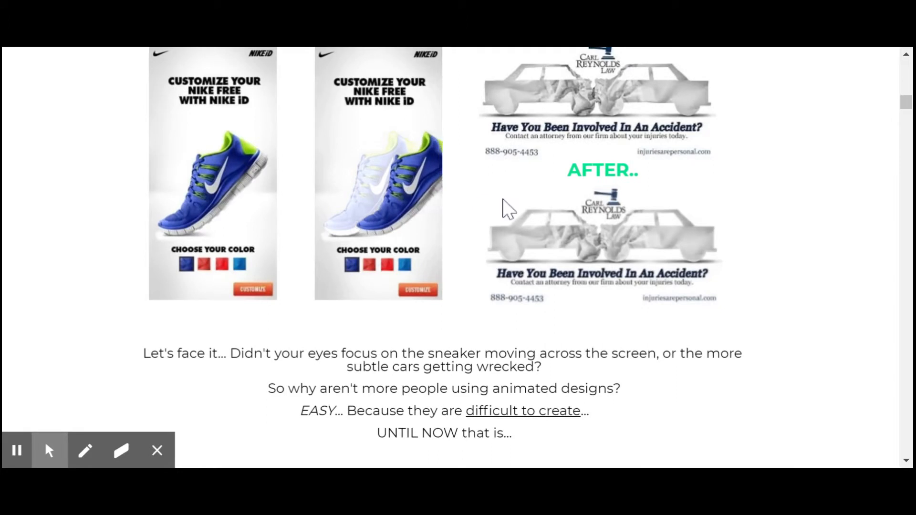
pyautogui.scroll(-9, 505, 206)
pyautogui.scroll(-5, 513, 206)
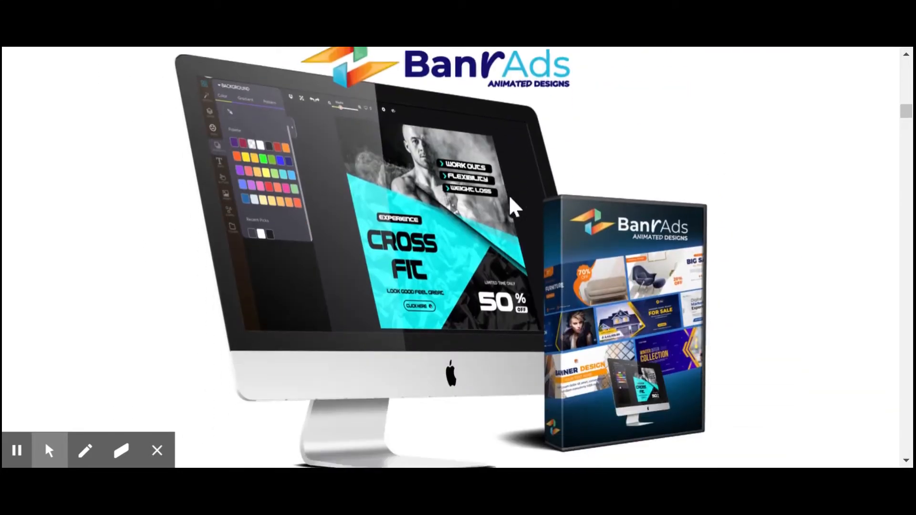
# Review the Agency License section and the three-step process for getting clients, including the dentist website example.
pyautogui.scroll(-20, 513, 206)
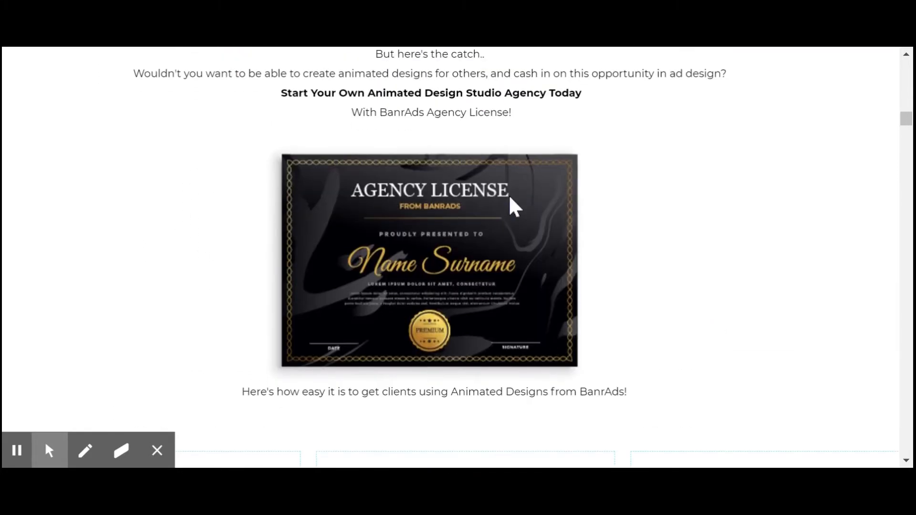
pyautogui.scroll(-3, 513, 206)
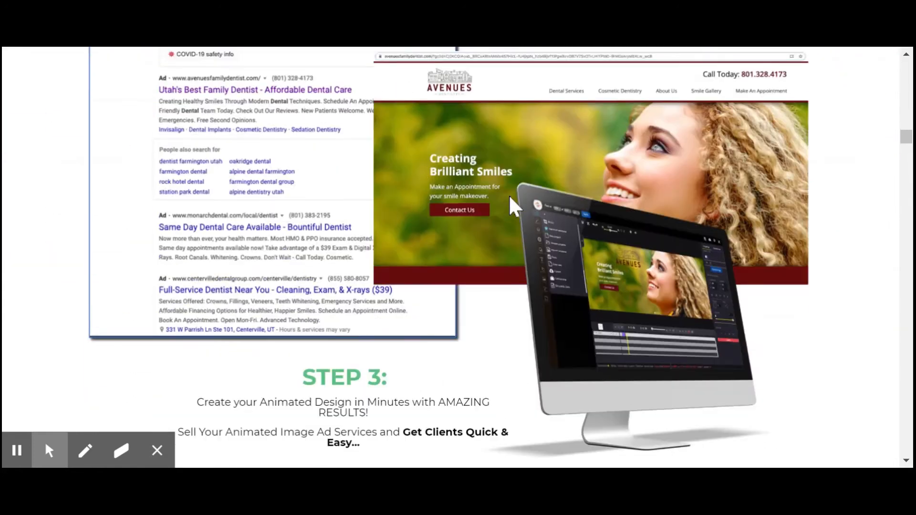
pyautogui.scroll(5, 511, 204)
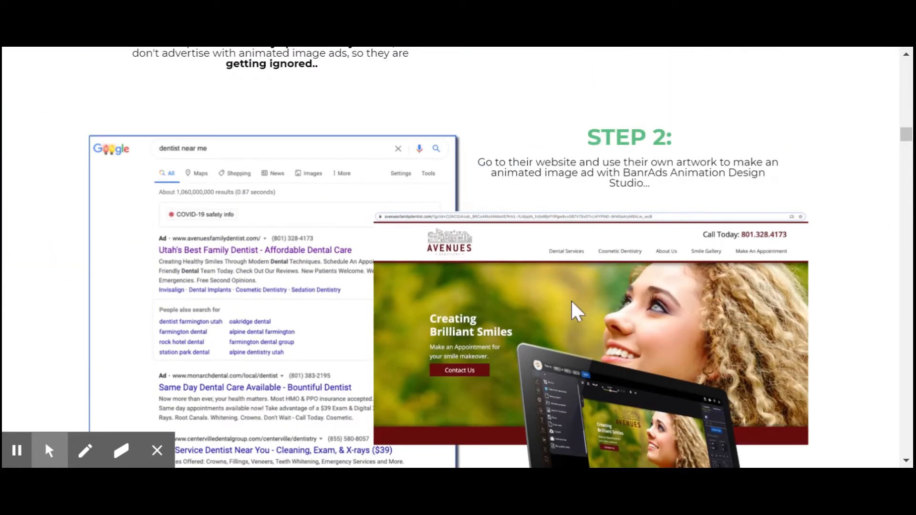
pyautogui.scroll(-2, 575, 310)
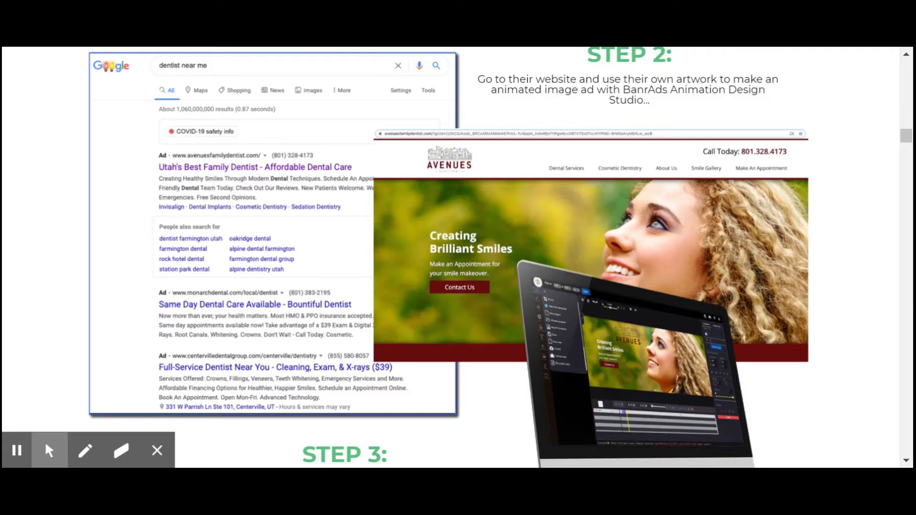
pyautogui.scroll(-12, 578, 217)
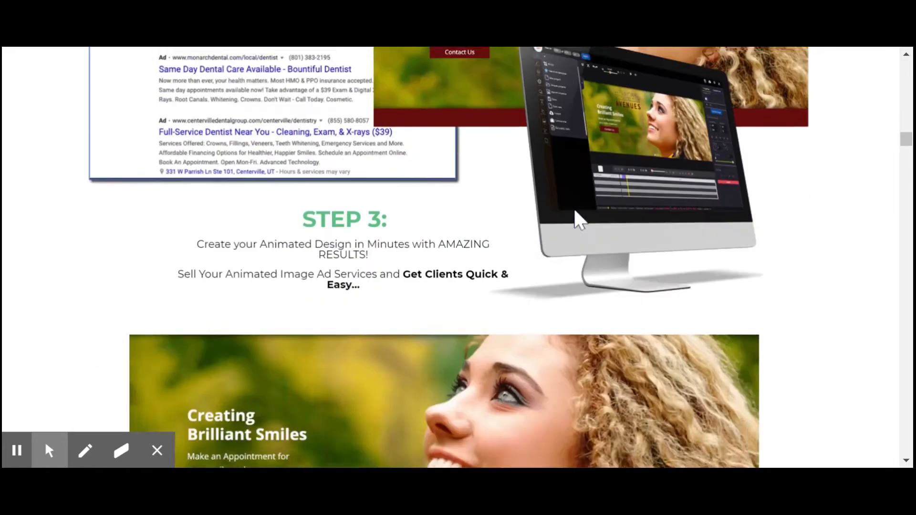
pyautogui.scroll(10, 579, 218)
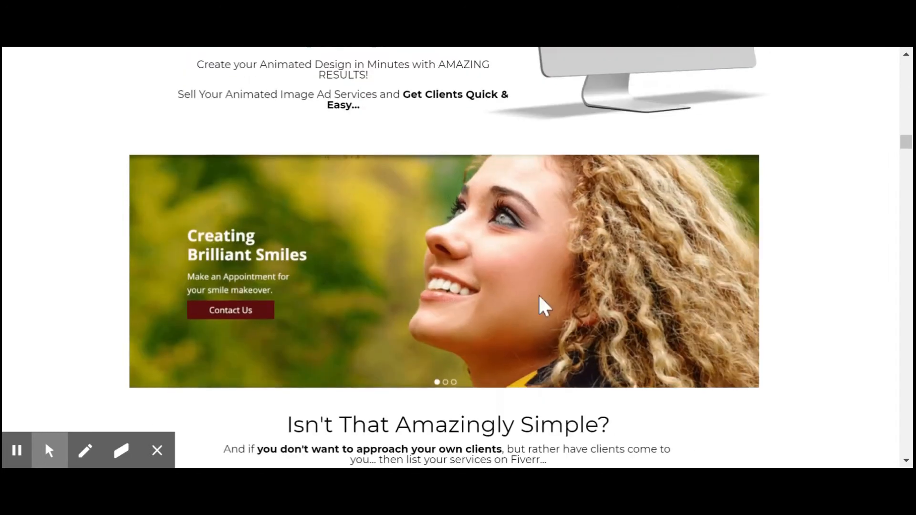
pyautogui.scroll(3, 665, 227)
pyautogui.scroll(-14, 664, 226)
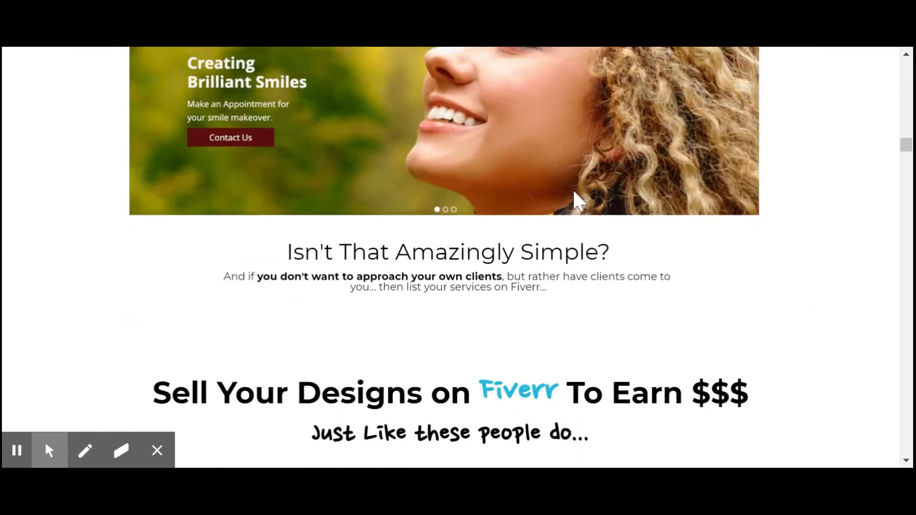
# Examine the Fiverr section on selling HTML5 banner designs and the overview of BanrAds template categories.
pyautogui.scroll(-3, 578, 199)
pyautogui.scroll(-5, 575, 196)
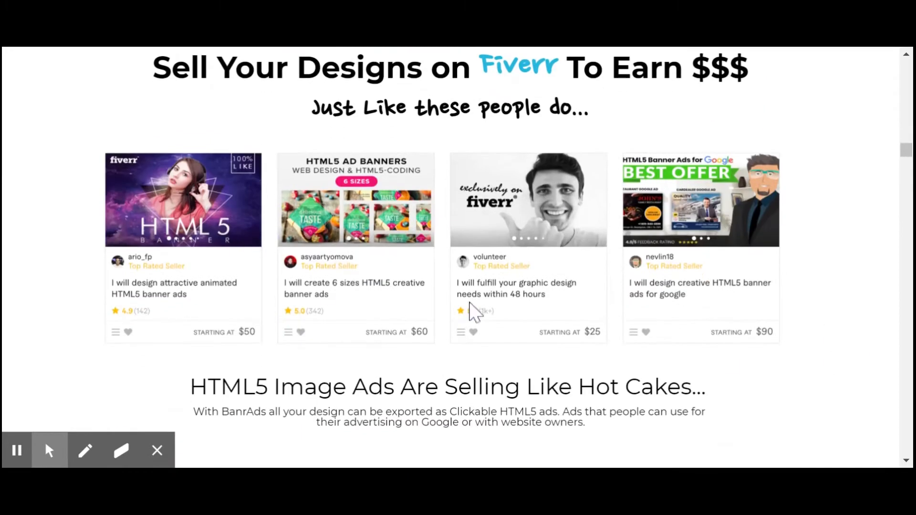
pyautogui.scroll(-7, 716, 334)
pyautogui.scroll(12, 722, 332)
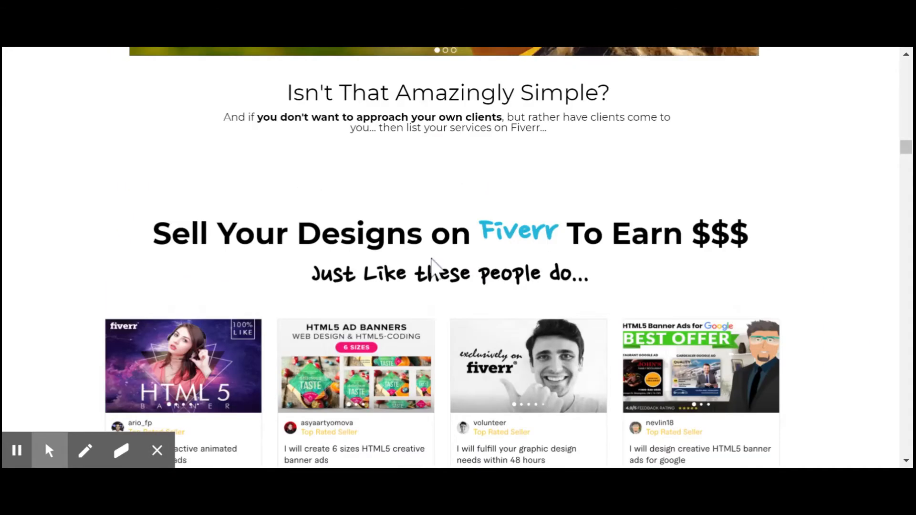
pyautogui.scroll(-18, 579, 267)
pyautogui.scroll(-1, 595, 257)
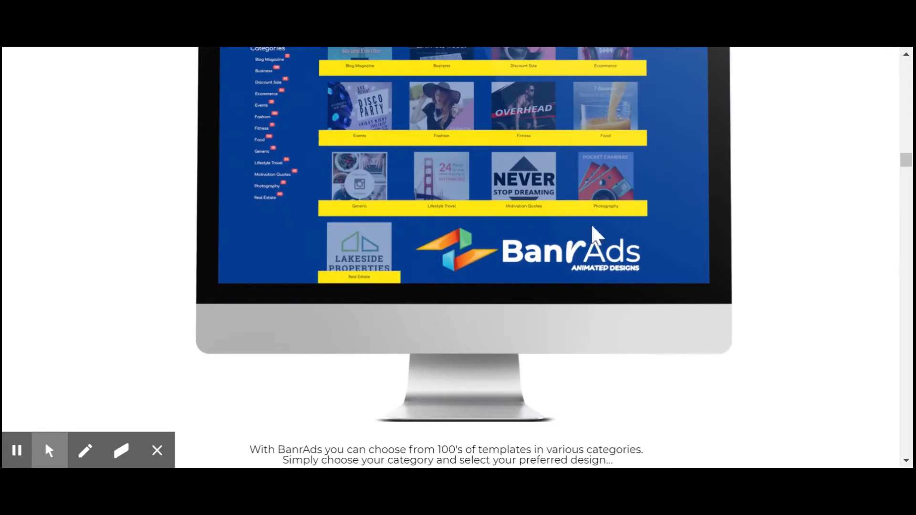
pyautogui.scroll(5, 817, 222)
pyautogui.scroll(-3, 818, 222)
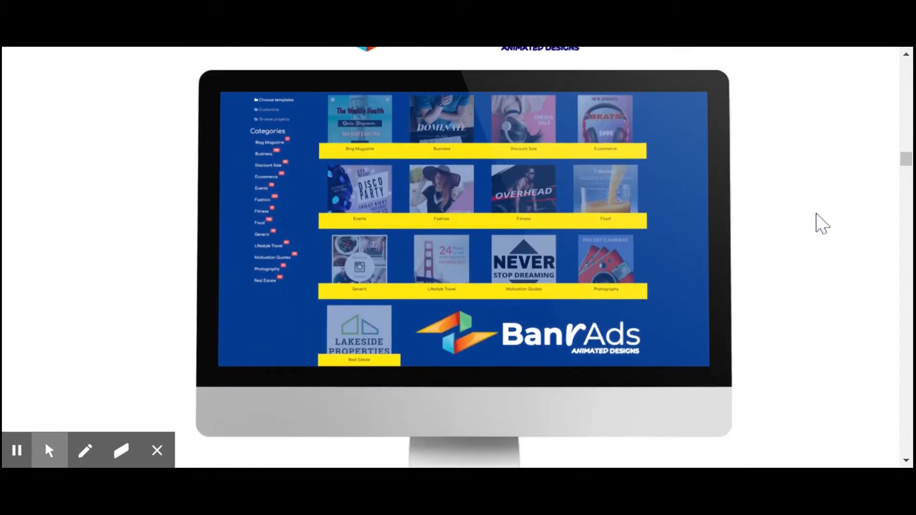
# Examine the animated design examples for business, e-commerce, health, real estate, fashion, events, travel and fitness.
pyautogui.scroll(-13, 821, 223)
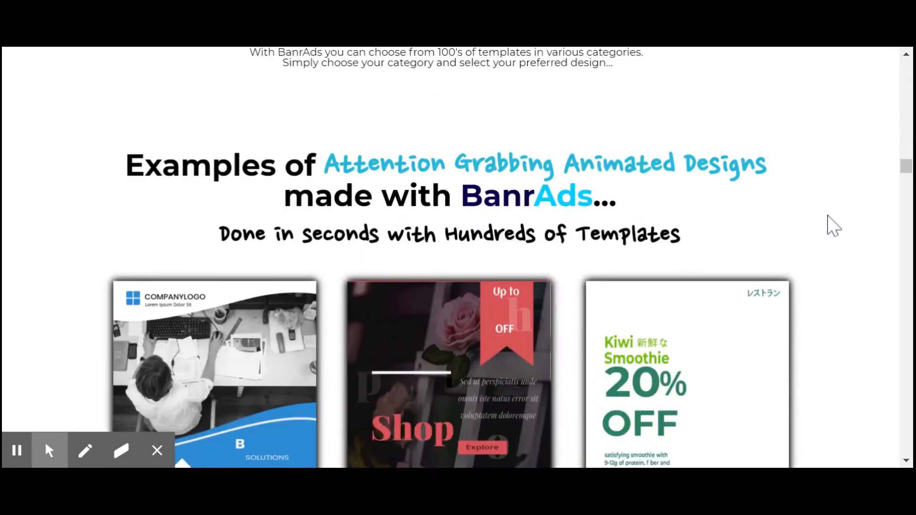
pyautogui.scroll(-11, 824, 215)
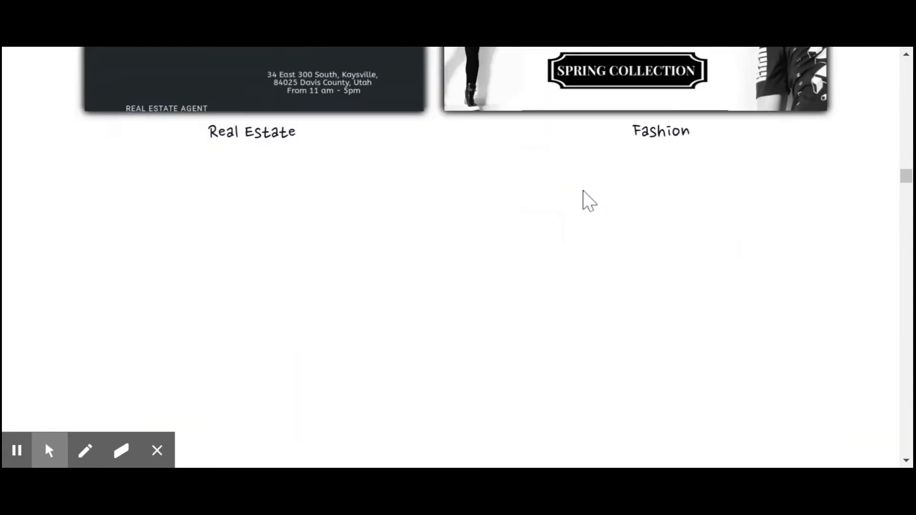
pyautogui.scroll(9, 589, 196)
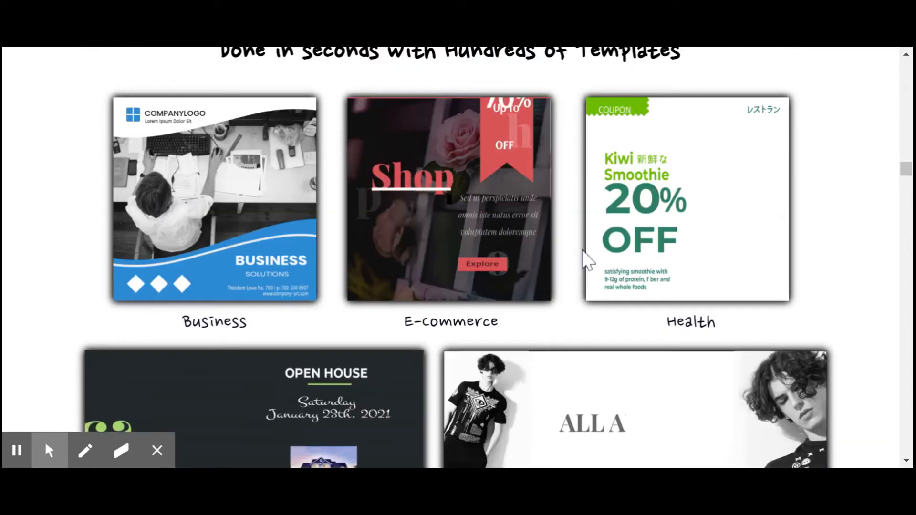
pyautogui.scroll(-2, 600, 260)
pyautogui.scroll(-2, 423, 229)
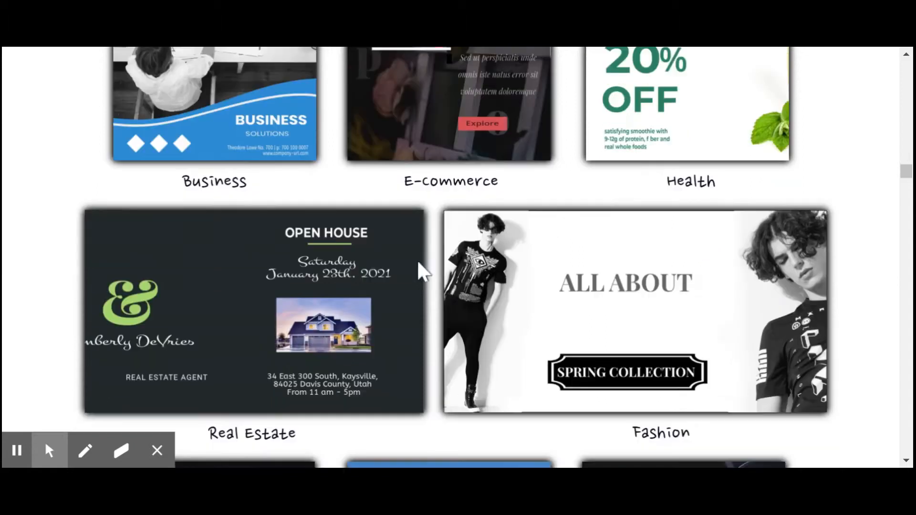
pyautogui.scroll(-8, 318, 186)
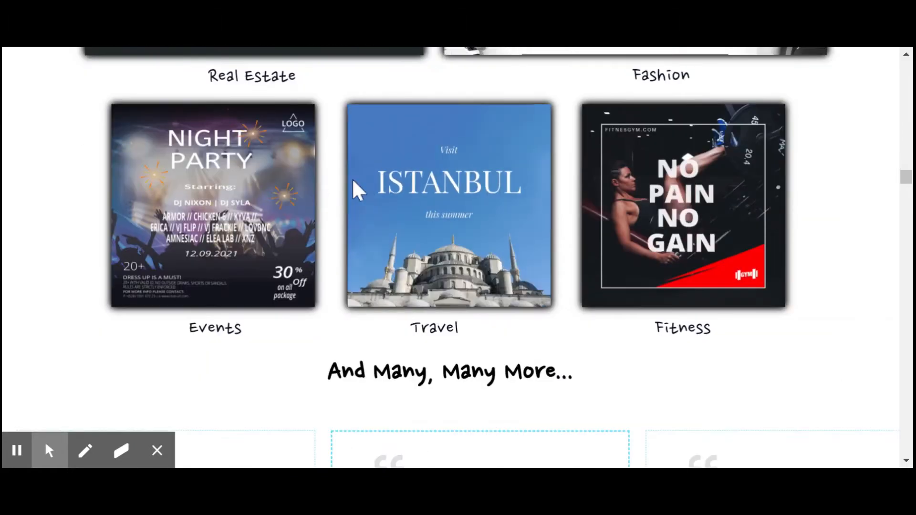
pyautogui.scroll(4, 357, 190)
pyautogui.scroll(1, 405, 214)
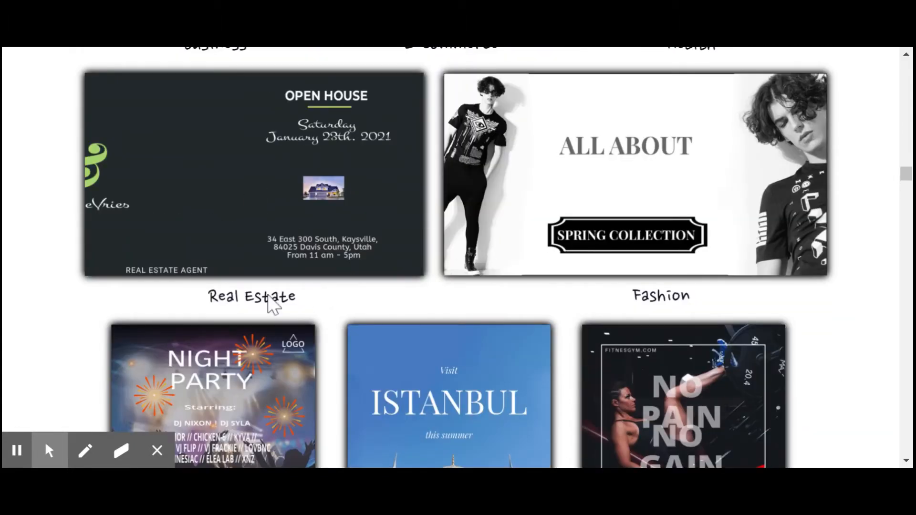
pyautogui.scroll(2, 448, 253)
pyautogui.scroll(1, 368, 219)
pyautogui.scroll(5, 454, 199)
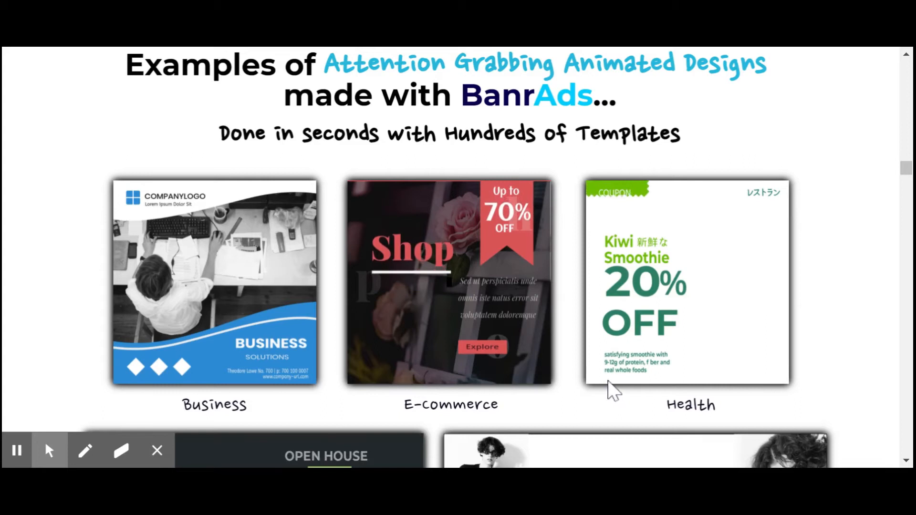
pyautogui.scroll(-3, 609, 389)
pyautogui.scroll(-3, 380, 374)
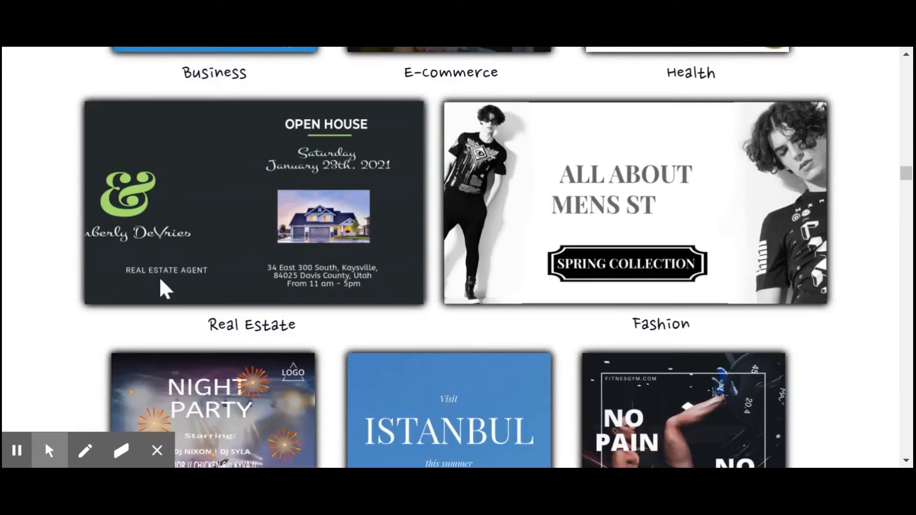
pyautogui.scroll(-3, 164, 286)
pyautogui.scroll(-2, 229, 167)
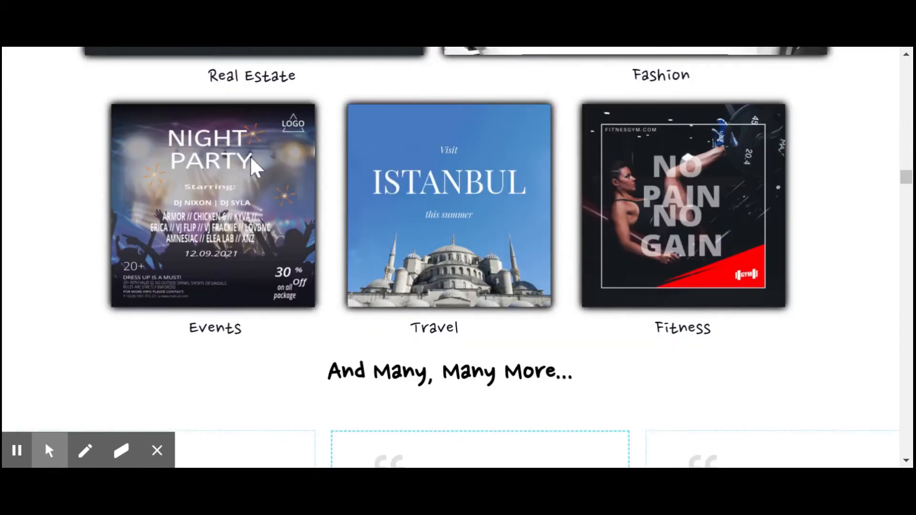
pyautogui.scroll(2, 196, 234)
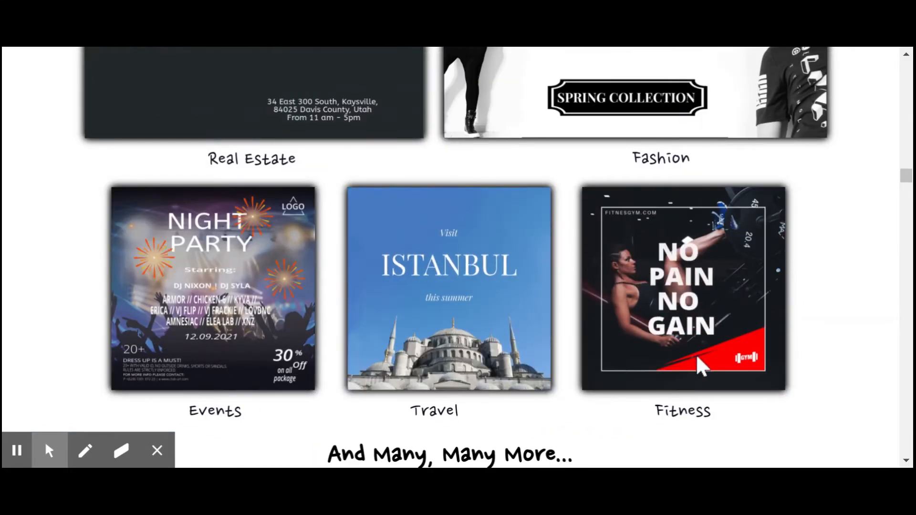
# Read the customer testimonials and continue to the section on creating designs in 3 steps.
pyautogui.scroll(-5, 729, 361)
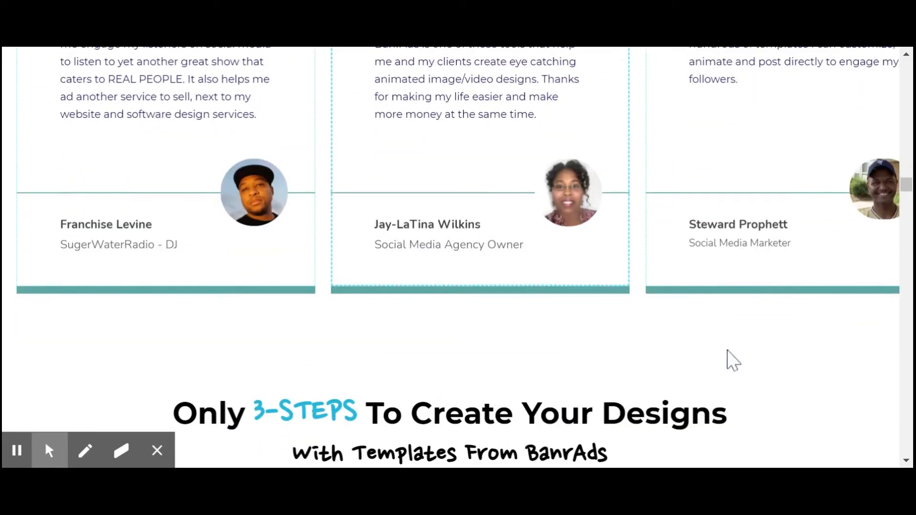
pyautogui.scroll(2, 731, 358)
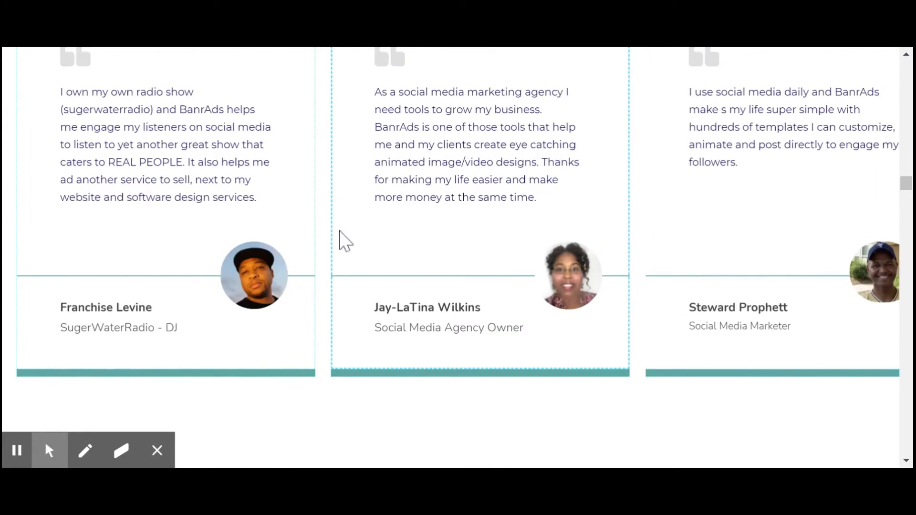
pyautogui.scroll(3, 619, 358)
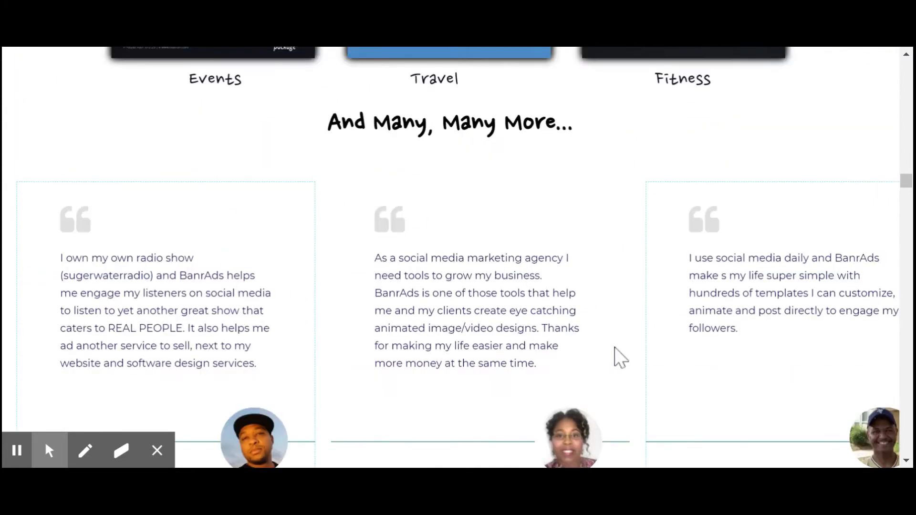
pyautogui.scroll(-6, 620, 358)
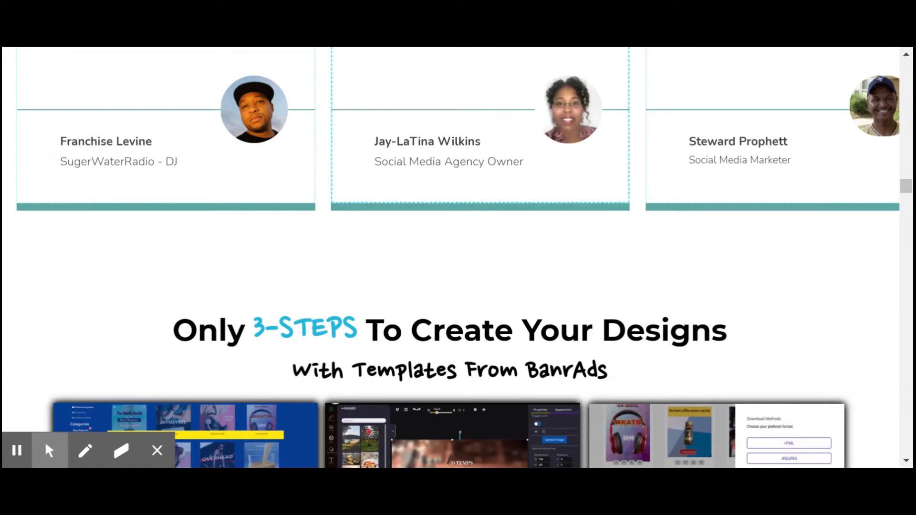
pyautogui.scroll(-3, 458, 258)
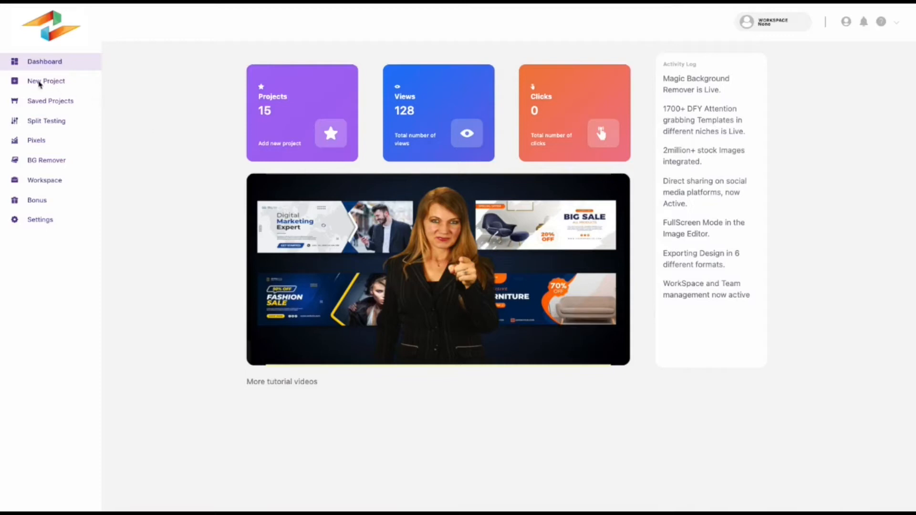
# Start a new project in the BanrAds web app and review the preset canvas sizes for social media and printables.
pyautogui.click(40, 84)
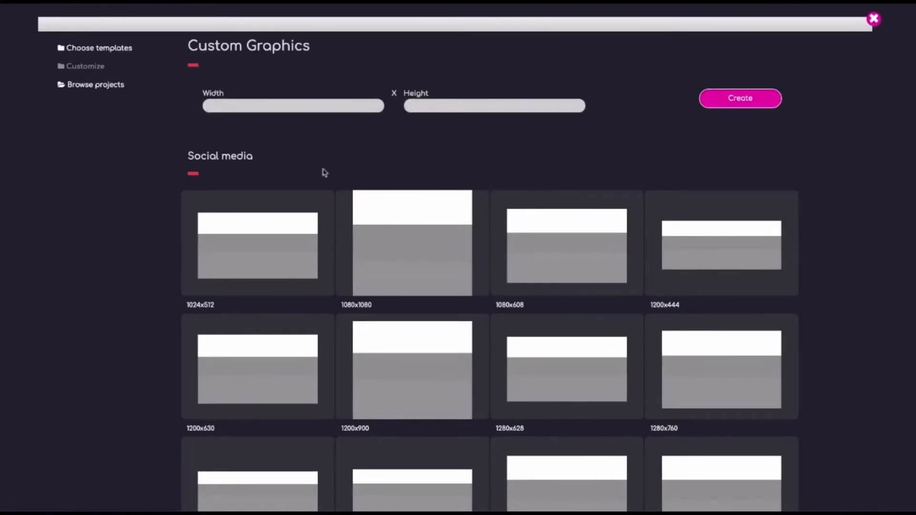
pyautogui.scroll(-15, 311, 184)
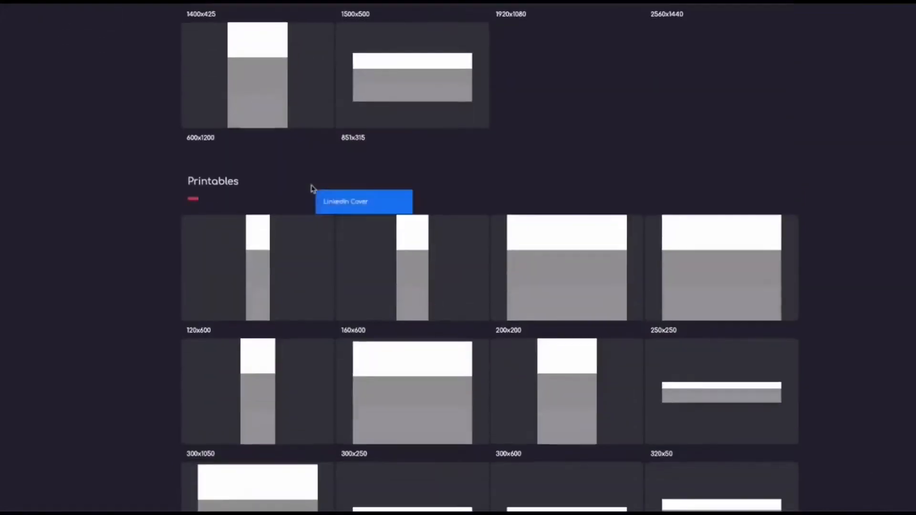
pyautogui.scroll(15, 312, 190)
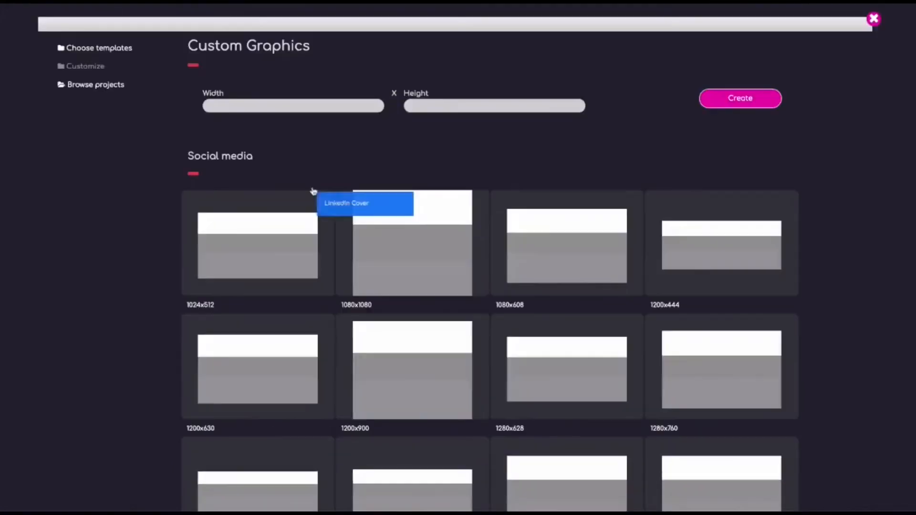
# Switch to the ready-made templates and open the Discount Sale category.
pyautogui.click(93, 52)
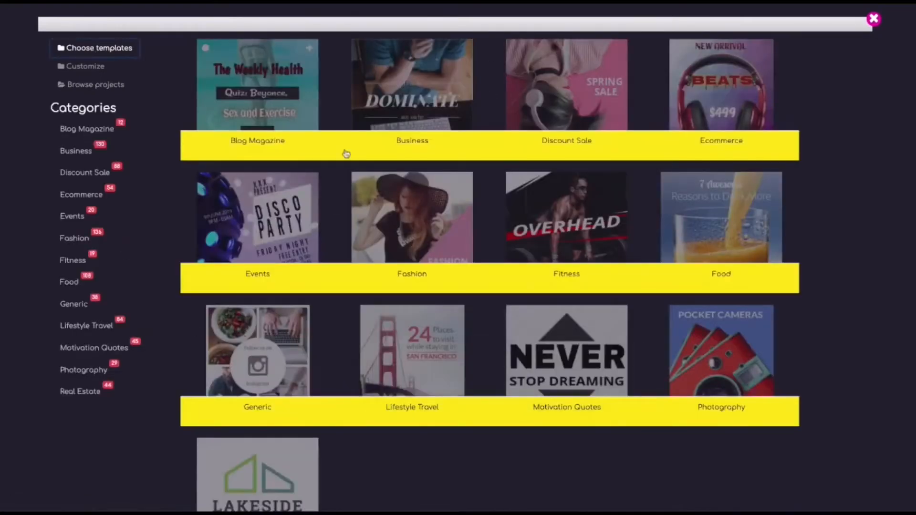
pyautogui.click(562, 105)
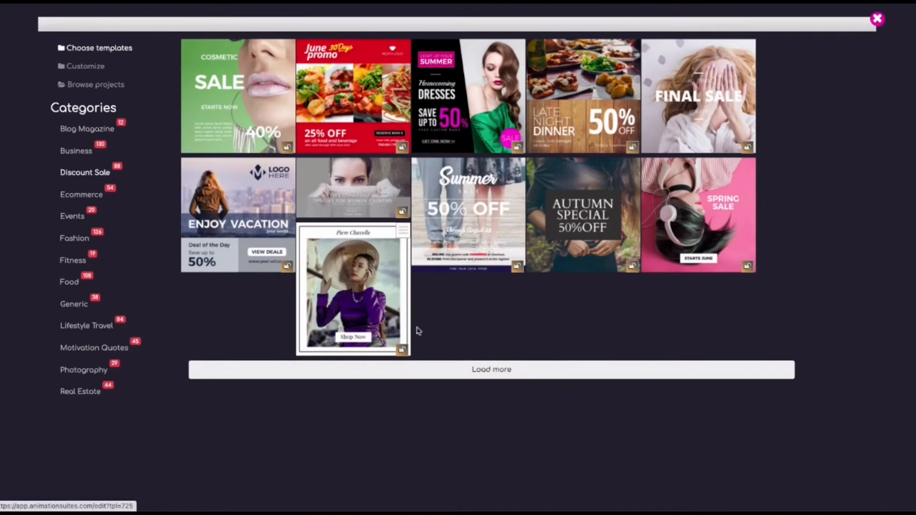
# Load more Discount Sale templates and open the 75% off women's clothing banner with the woman in a knit sweater.
pyautogui.click(491, 371)
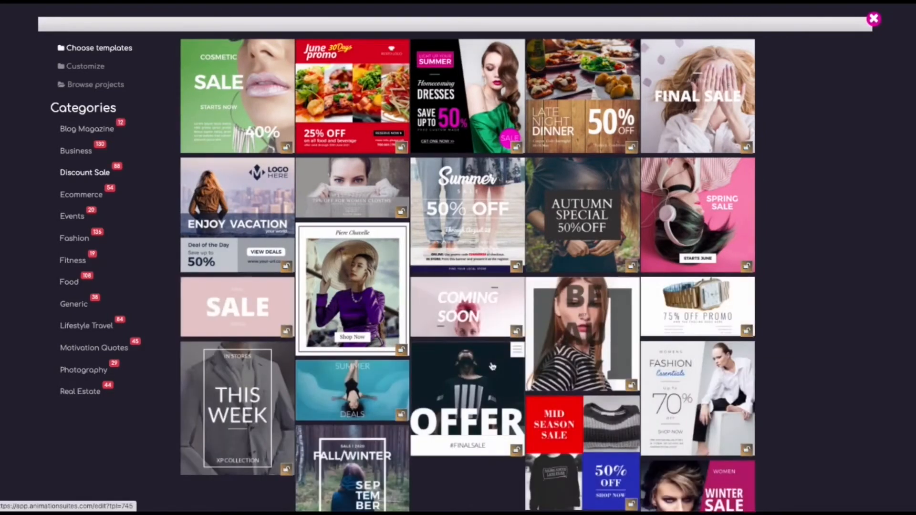
pyautogui.scroll(-2, 493, 365)
pyautogui.scroll(-4, 492, 366)
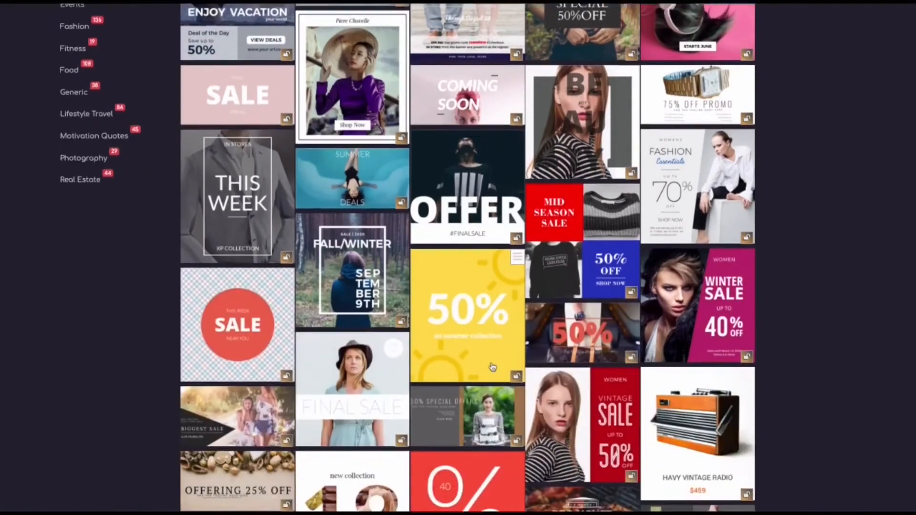
pyautogui.scroll(6, 492, 365)
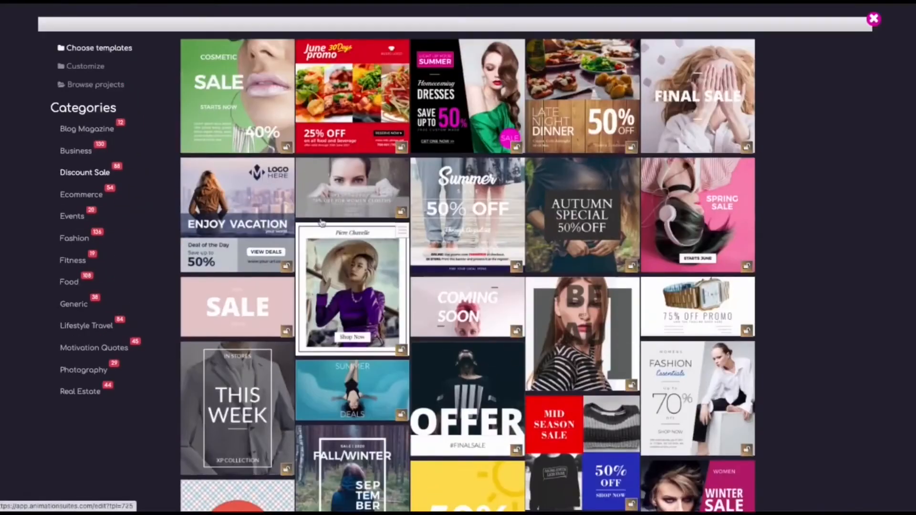
pyautogui.click(345, 188)
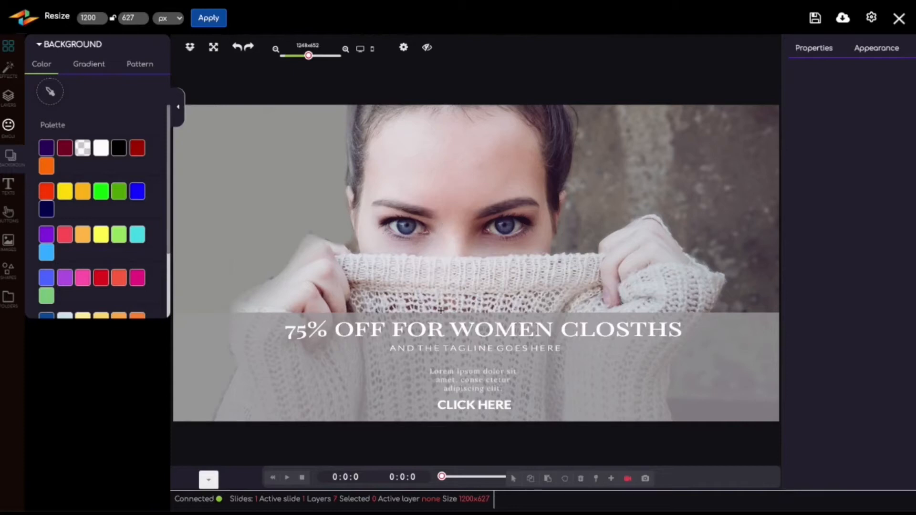
# Apply a Slide bottom transition to the 75% OFF headline in the timeline and play the animation.
pyautogui.click(442, 330)
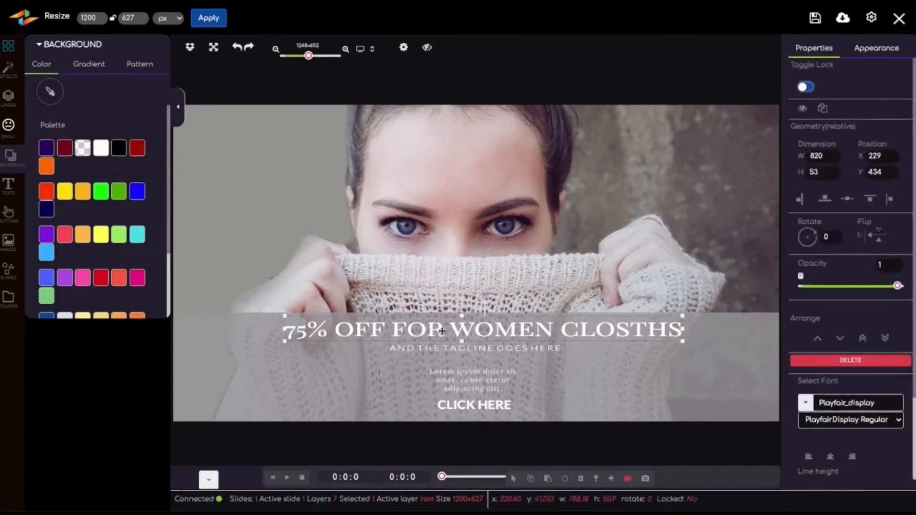
pyautogui.click(209, 481)
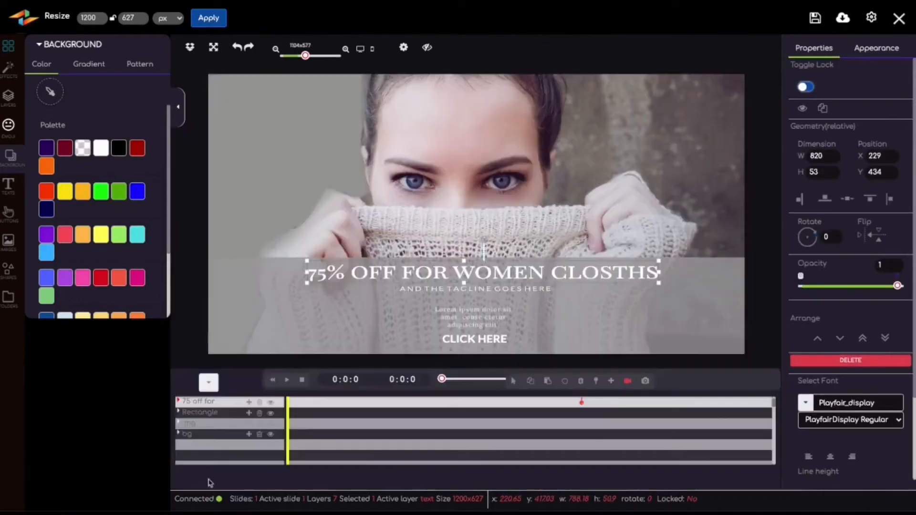
pyautogui.click(248, 403)
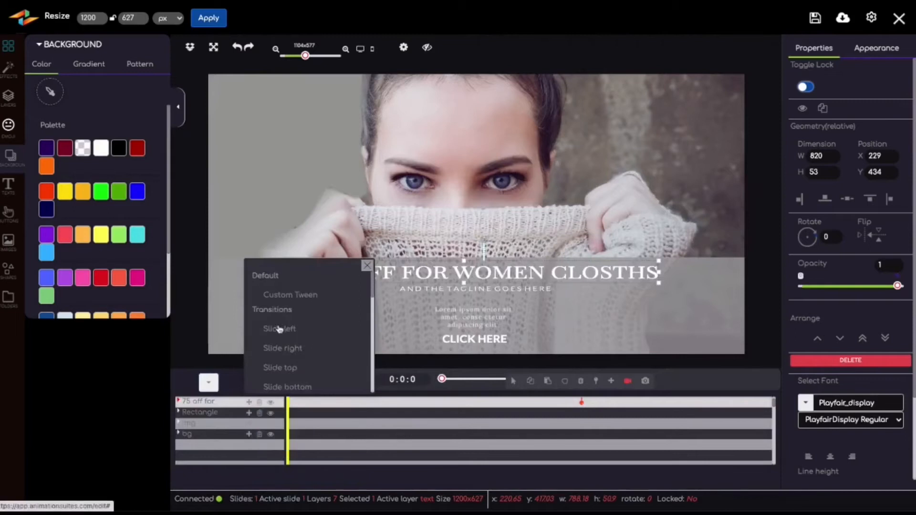
pyautogui.click(290, 389)
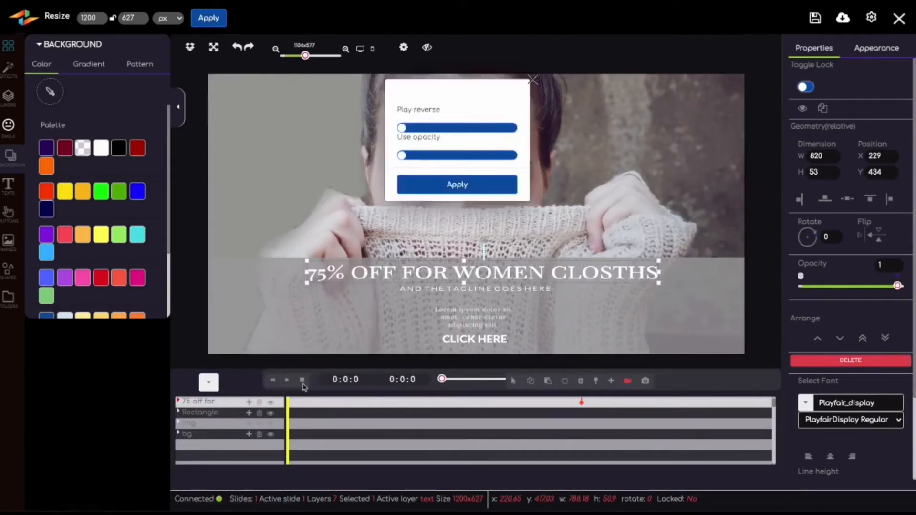
pyautogui.click(457, 185)
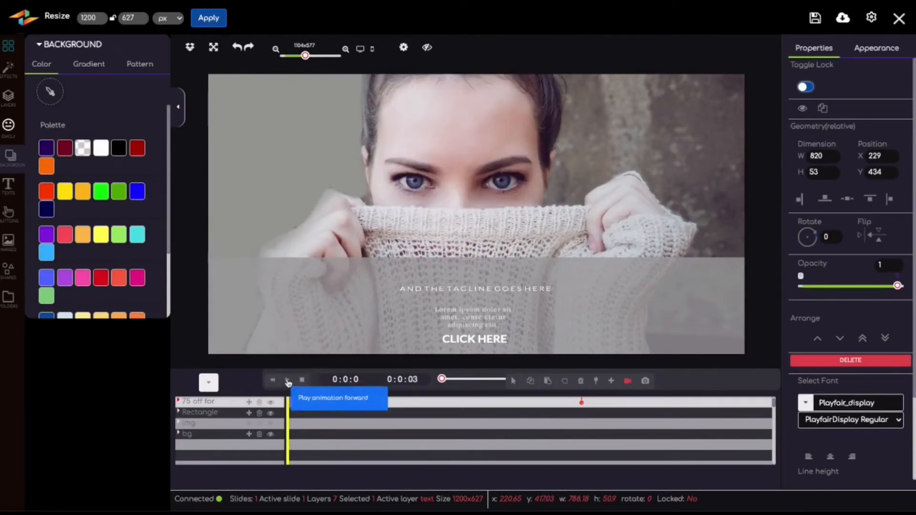
pyautogui.click(288, 381)
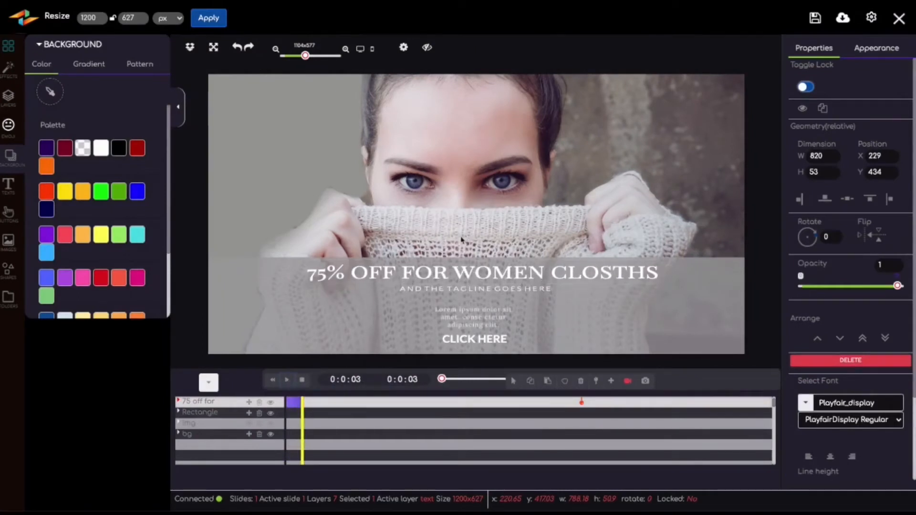
# Look at the headline's text editor and the buttons, images and shapes libraries, leaving the wording as it is.
pyautogui.doubleClick(664, 271)
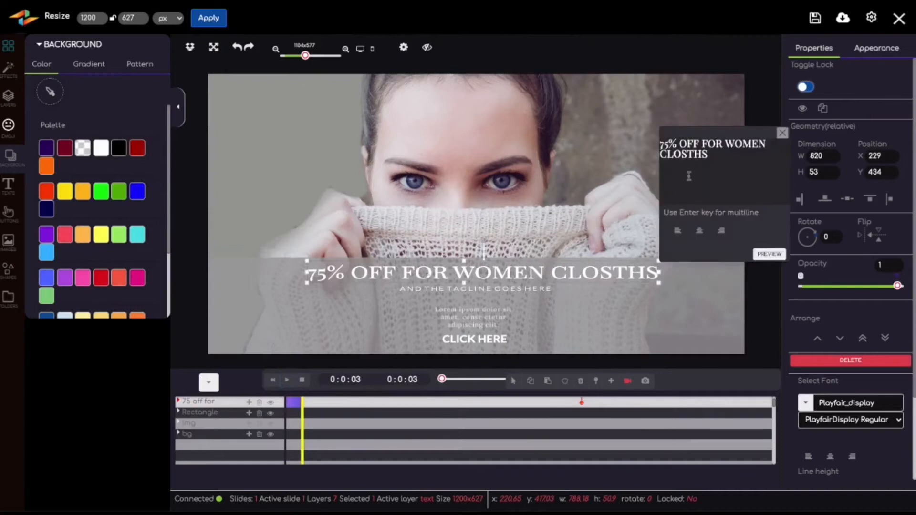
pyautogui.moveTo(711, 158); pyautogui.dragTo(626, 168)
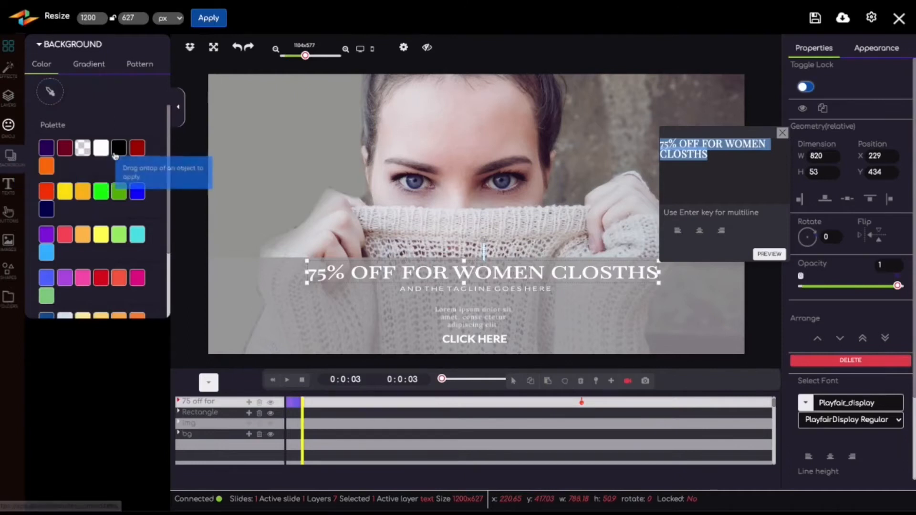
pyautogui.click(8, 217)
pyautogui.click(9, 240)
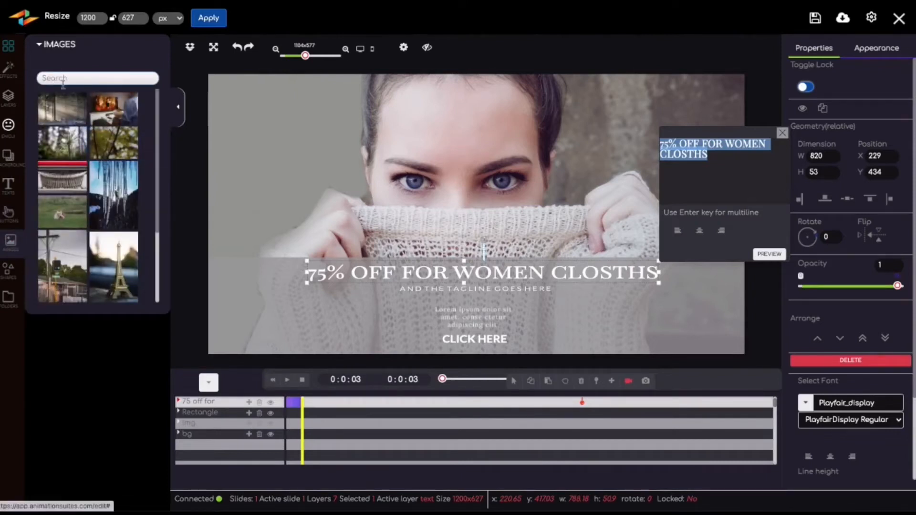
pyautogui.click(9, 271)
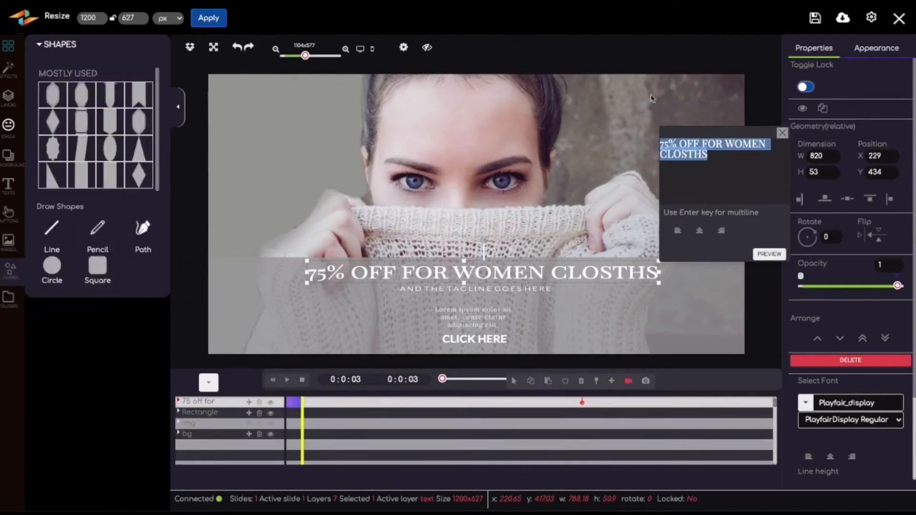
pyautogui.click(788, 134)
pyautogui.click(783, 134)
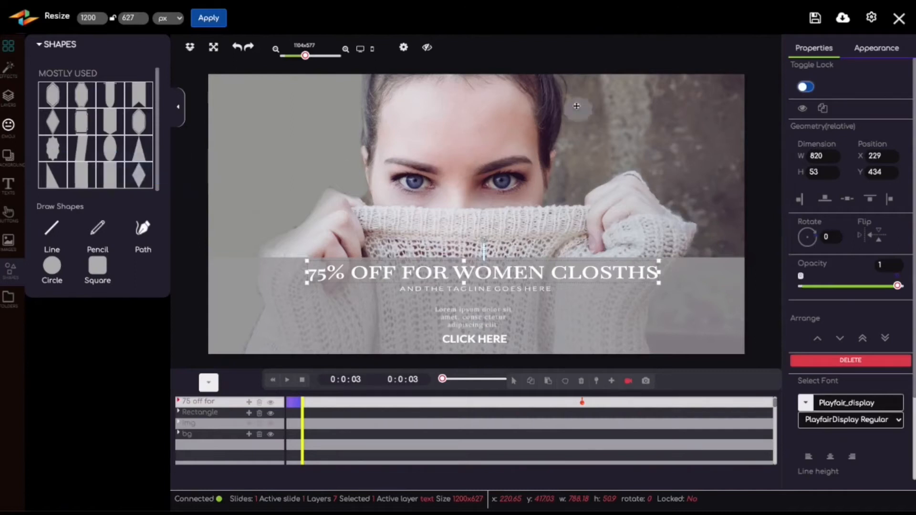
# Add a starburst shape in the upper-right area of the banner photo and enlarge it to about 217 × 224.
pyautogui.click(645, 126)
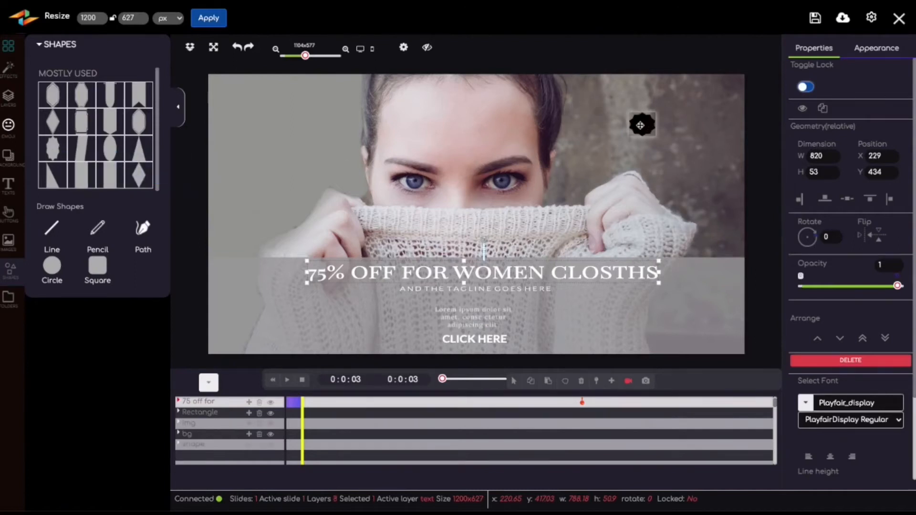
pyautogui.click(642, 124)
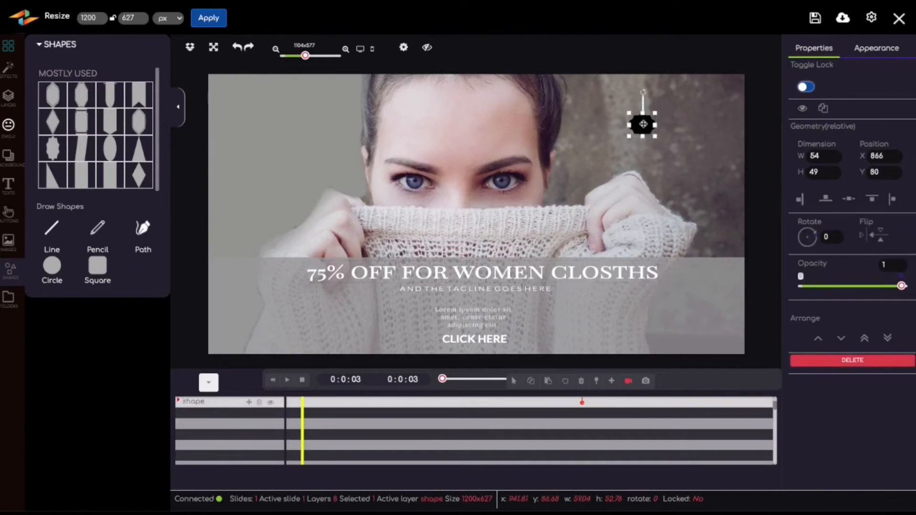
pyautogui.moveTo(656, 116); pyautogui.dragTo(694, 85)
pyautogui.moveTo(665, 119); pyautogui.dragTo(598, 218)
pyautogui.moveTo(655, 164); pyautogui.dragTo(669, 131)
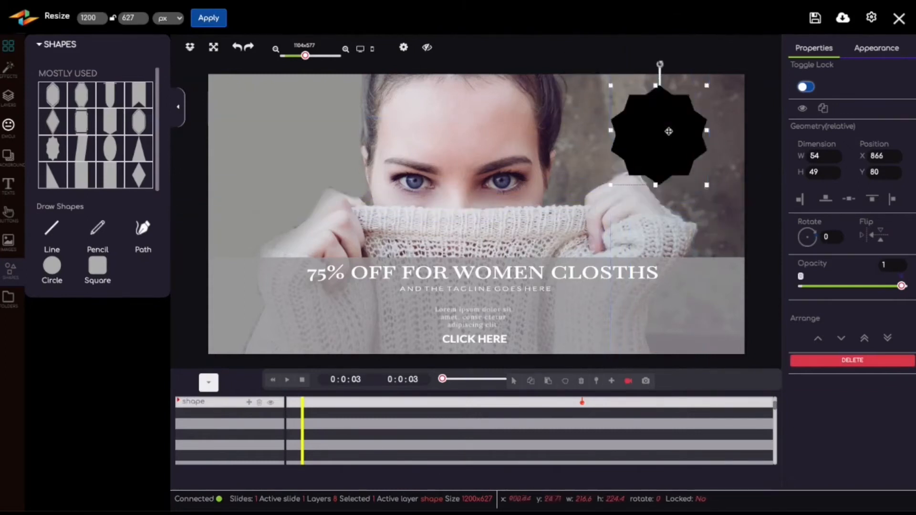
# Change the starburst's solid background fill to red #ff0000.
pyautogui.click(876, 47)
pyautogui.click(810, 160)
pyautogui.moveTo(820, 201); pyautogui.dragTo(877, 173)
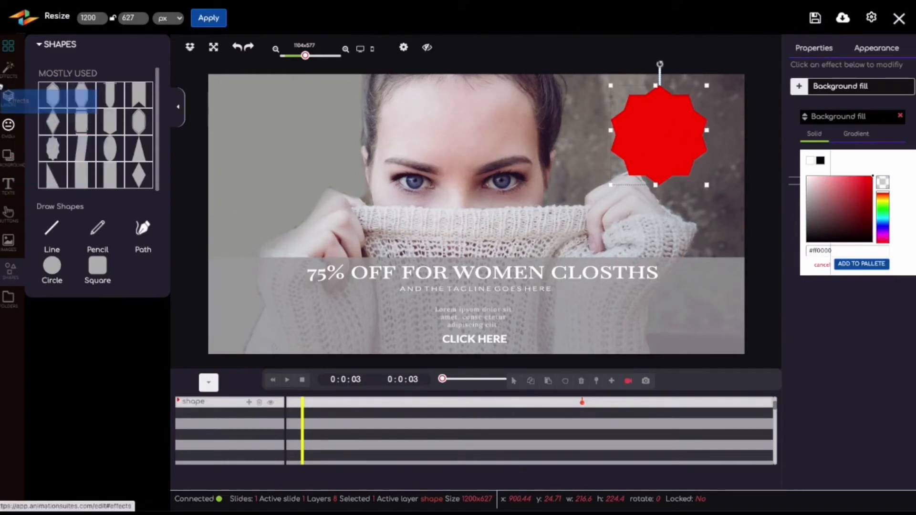
# Add a text element beside the red starburst and change its wording to 75%.
pyautogui.click(17, 180)
pyautogui.moveTo(64, 78); pyautogui.dragTo(607, 123)
pyautogui.click(606, 120)
pyautogui.moveTo(606, 117); pyautogui.dragTo(607, 118)
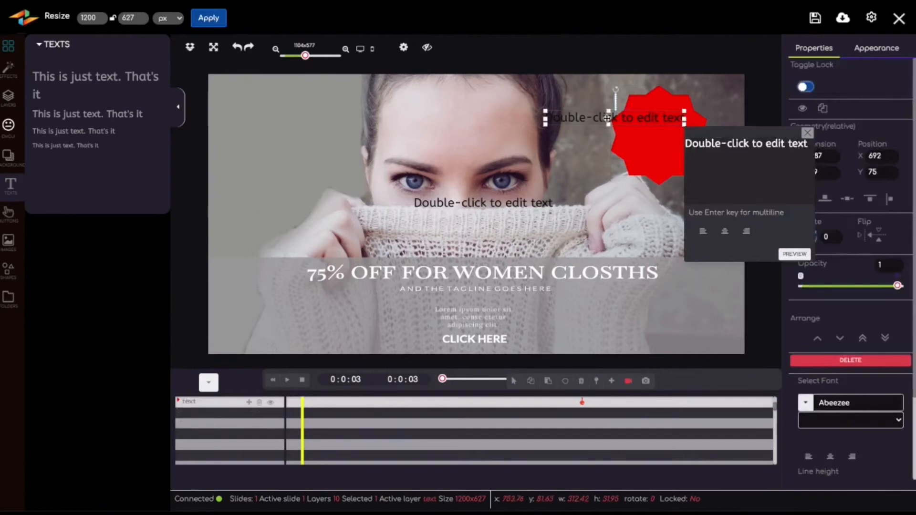
pyautogui.tripleClick(751, 145)
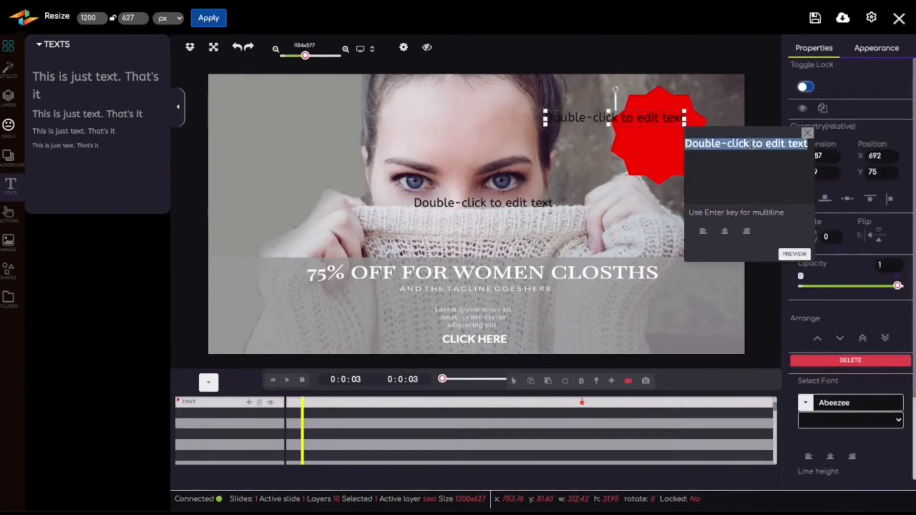
pyautogui.write('75')
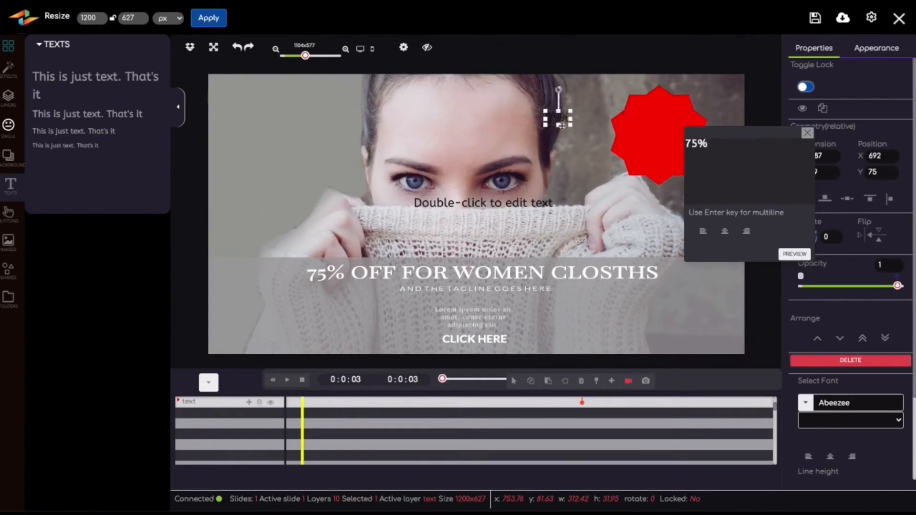
# Move the 75% text onto the red starburst and enlarge it to about 110 × 101.
pyautogui.moveTo(558, 118); pyautogui.dragTo(659, 128)
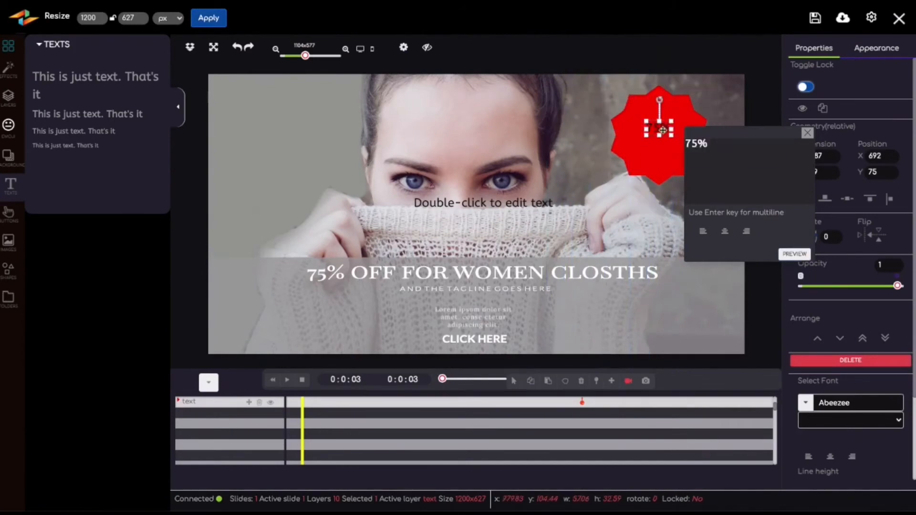
pyautogui.moveTo(647, 138)
pyautogui.mouseDown()
pyautogui.moveTo(629, 168)
pyautogui.moveTo(657, 139)
pyautogui.moveTo(639, 128)
pyautogui.moveTo(646, 143)
pyautogui.mouseUp()
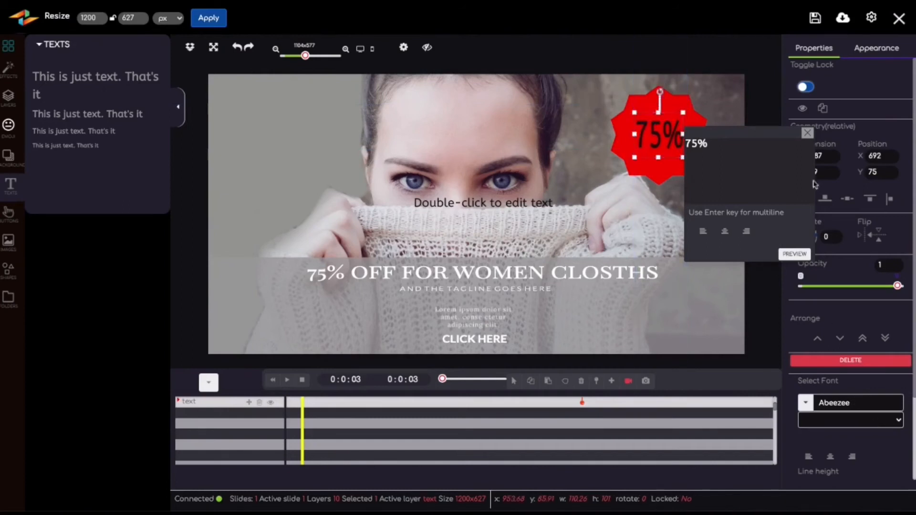
pyautogui.click(808, 134)
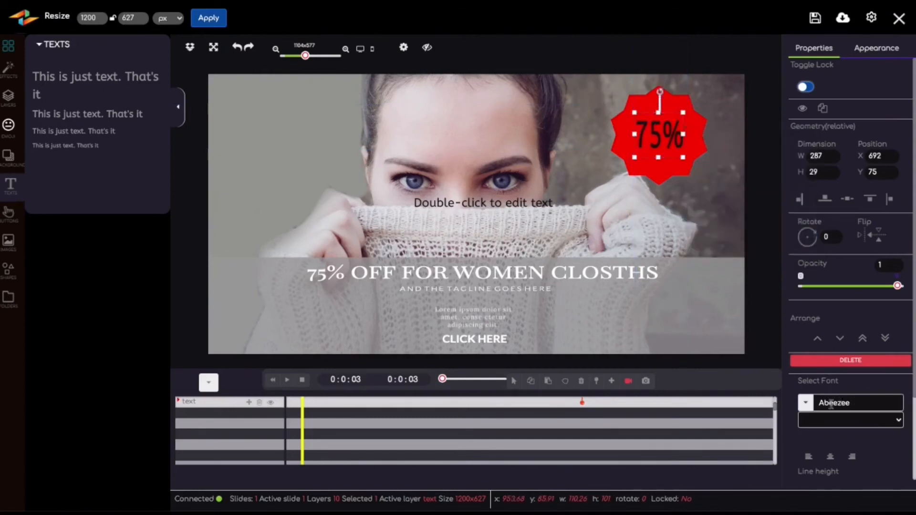
# Set the 75% text's font to Montserrat with the Montserrat BoldItalic variation.
pyautogui.click(854, 403)
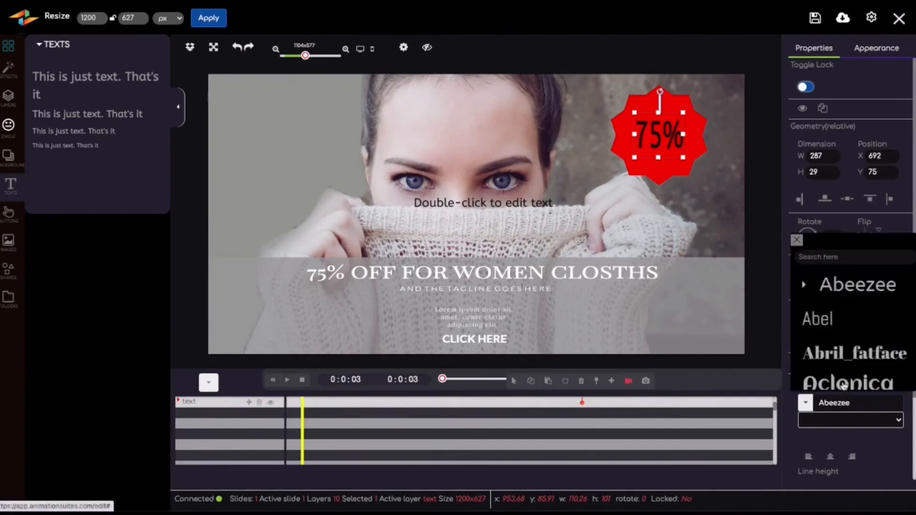
pyautogui.scroll(-10, 842, 384)
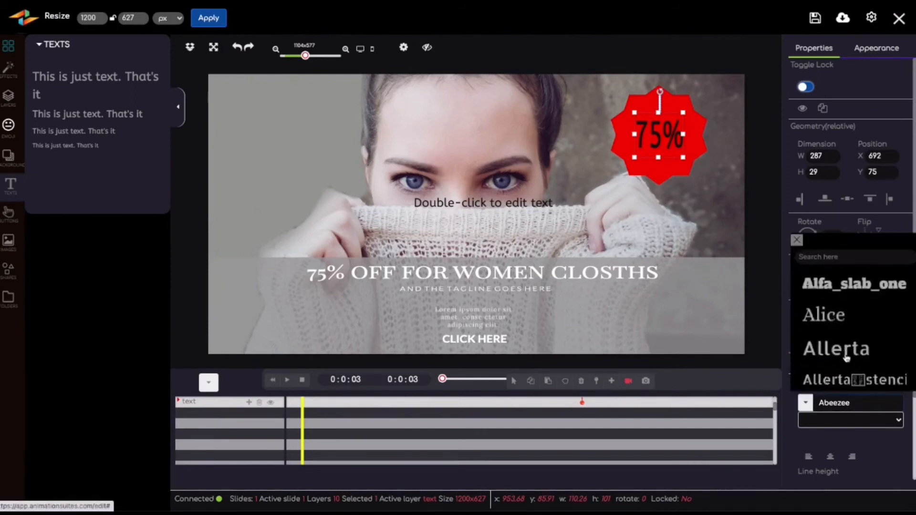
pyautogui.scroll(-3, 846, 359)
pyautogui.scroll(-4, 846, 359)
pyautogui.click(824, 257)
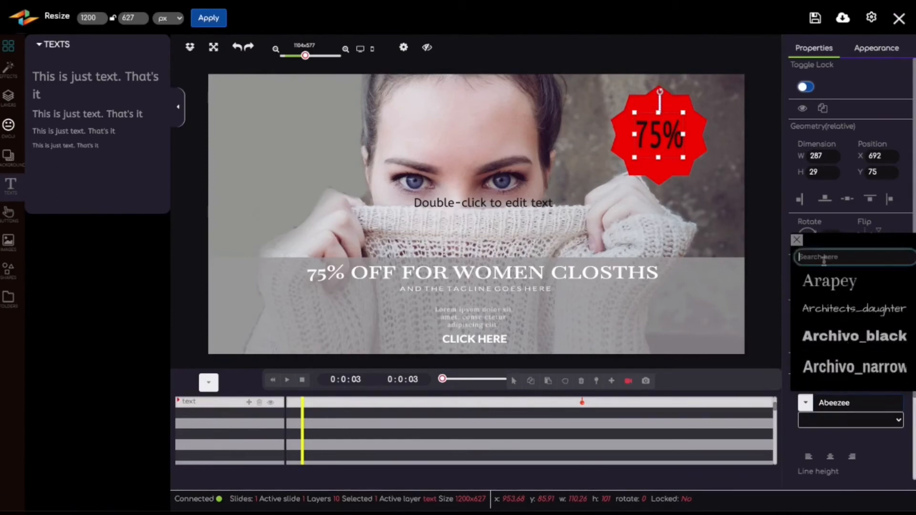
pyautogui.write('MONTS')
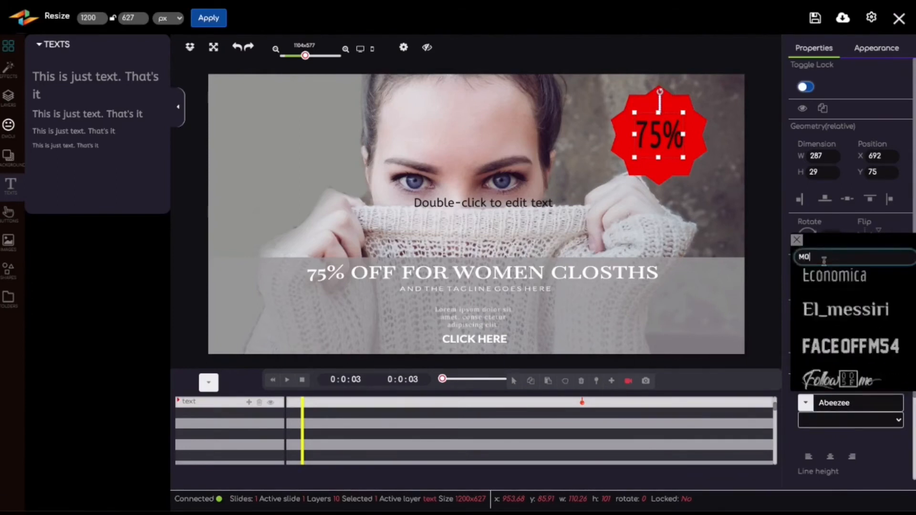
pyautogui.click(820, 282)
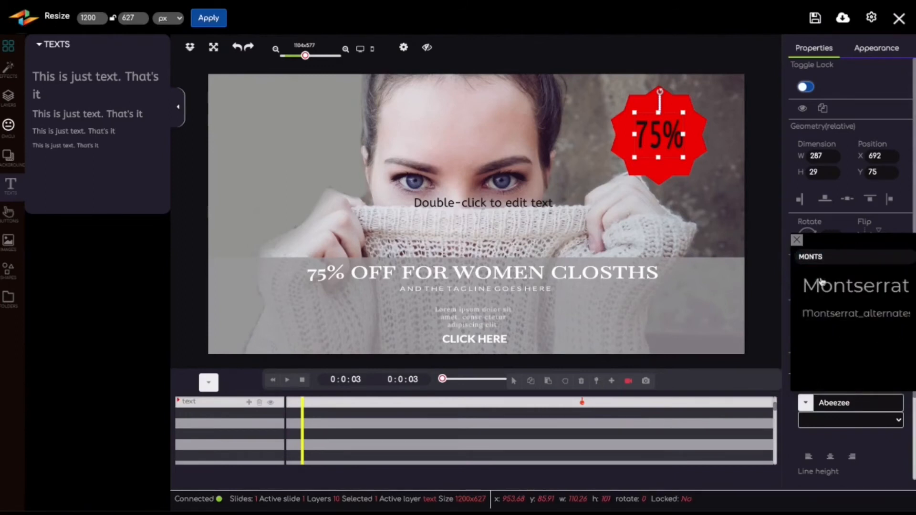
pyautogui.click(850, 420)
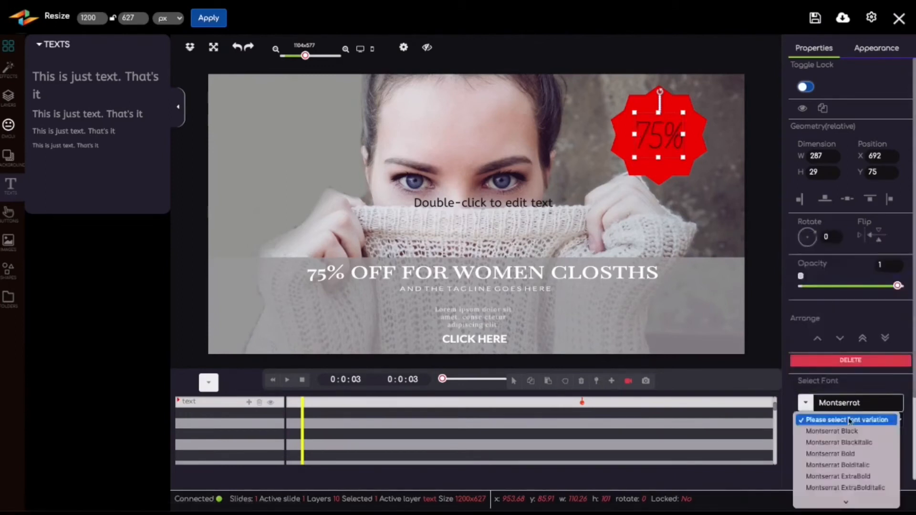
pyautogui.click(849, 468)
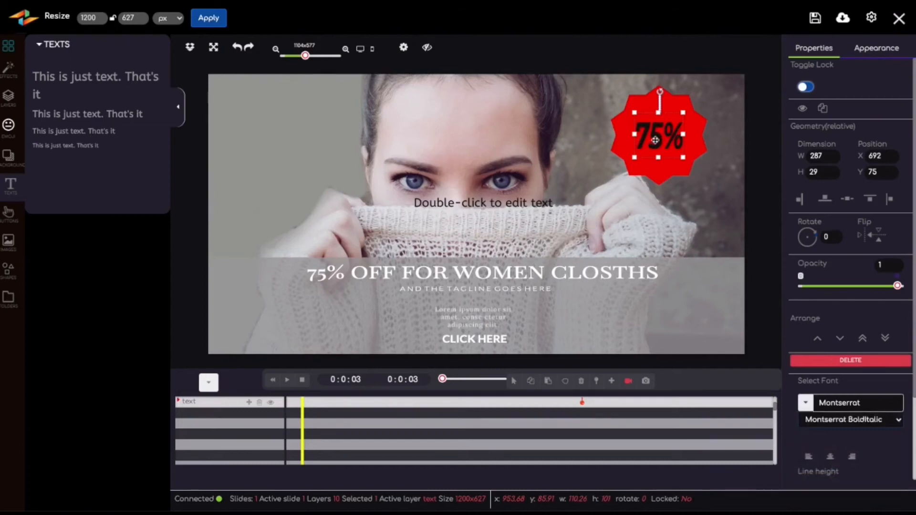
# Change the 75% text's solid fill to near-white #fcfcfc and nudge it to the starburst's center.
pyautogui.click(867, 54)
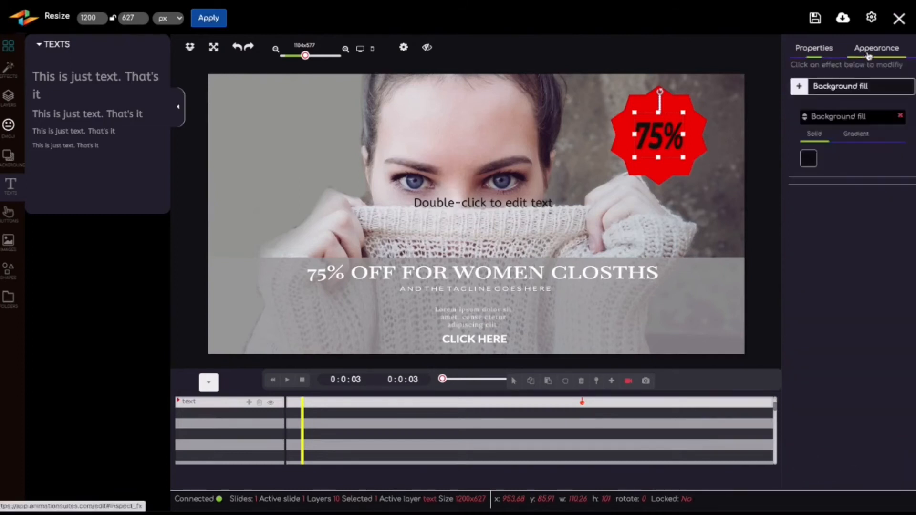
pyautogui.click(808, 159)
pyautogui.moveTo(822, 195); pyautogui.dragTo(806, 192)
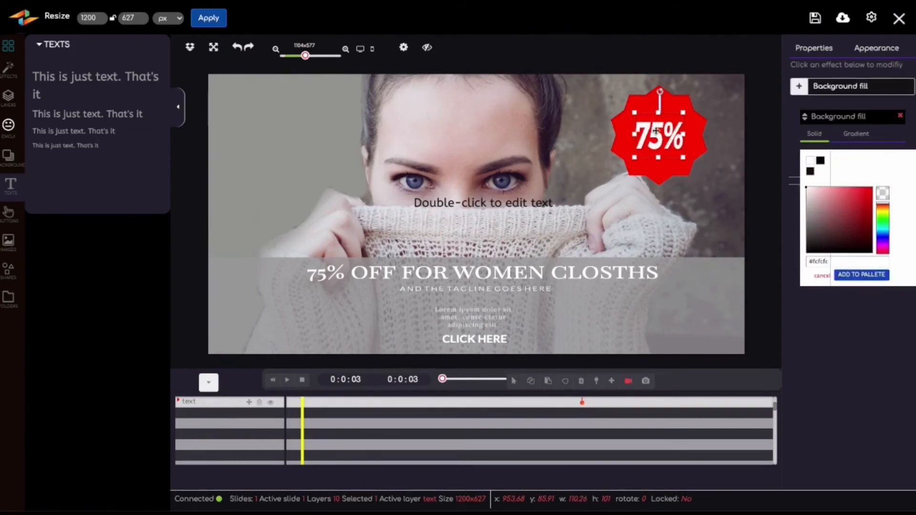
pyautogui.moveTo(656, 131); pyautogui.dragTo(656, 130)
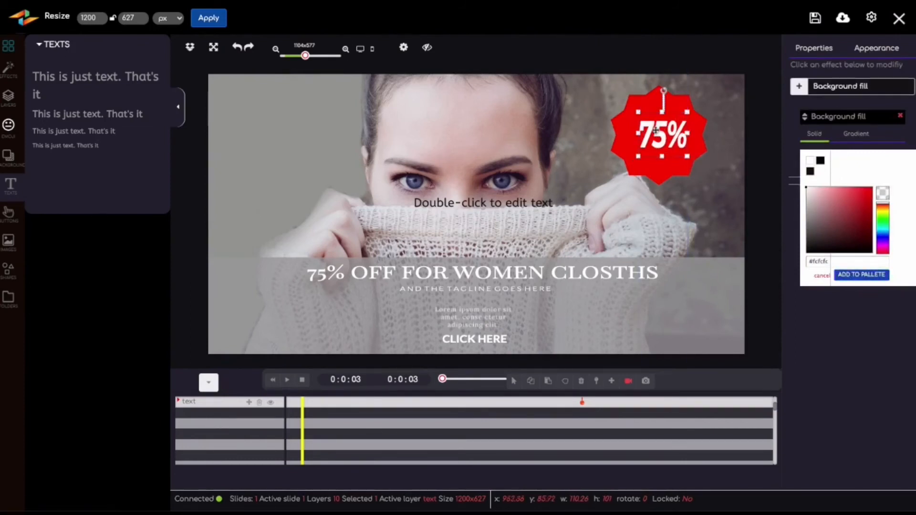
# Delete the leftover "Double-click to edit text" placeholder from the middle of the photo.
pyautogui.click(495, 205)
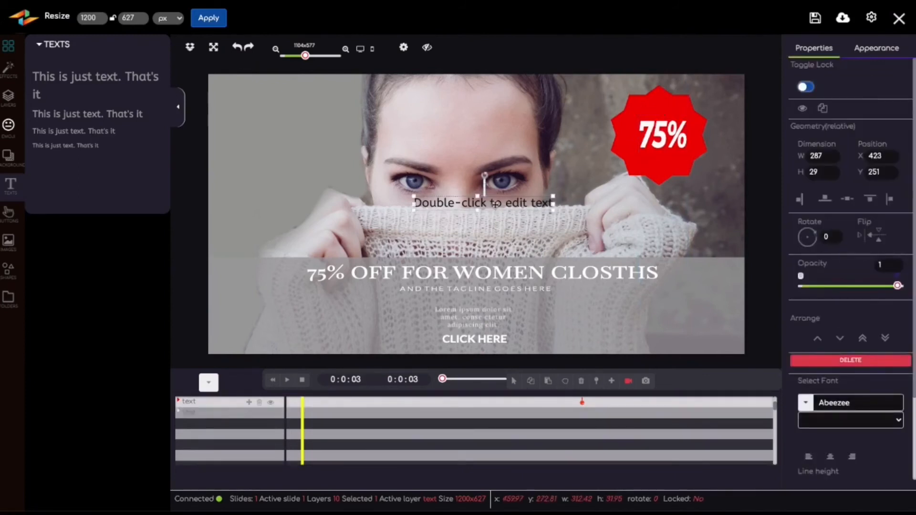
pyautogui.press('Delete')
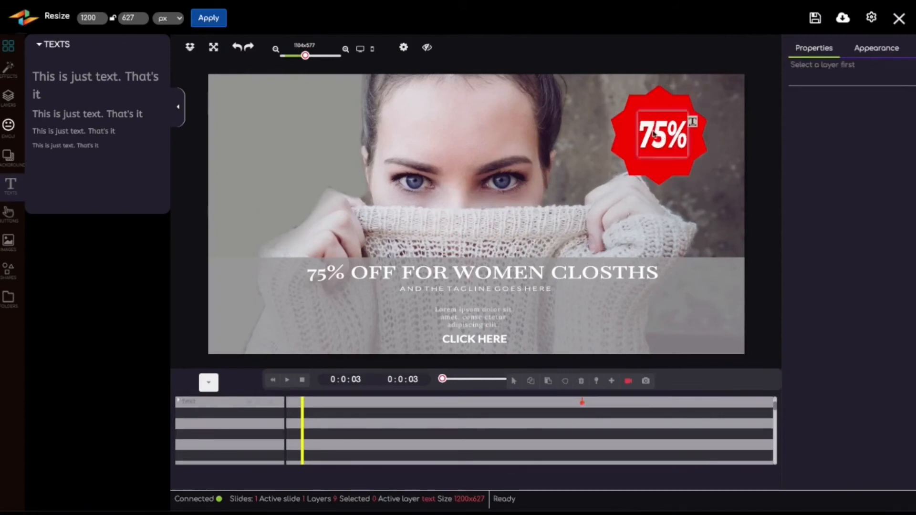
pyautogui.click(637, 110)
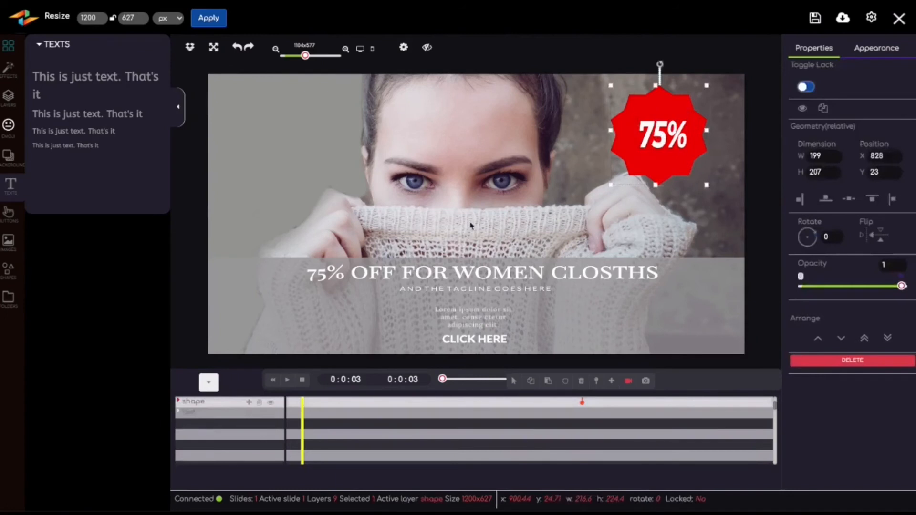
# Browse the animation effects available for the 75% off headline layer, from the slide transitions down to the path and lettering effects.
pyautogui.click(414, 291)
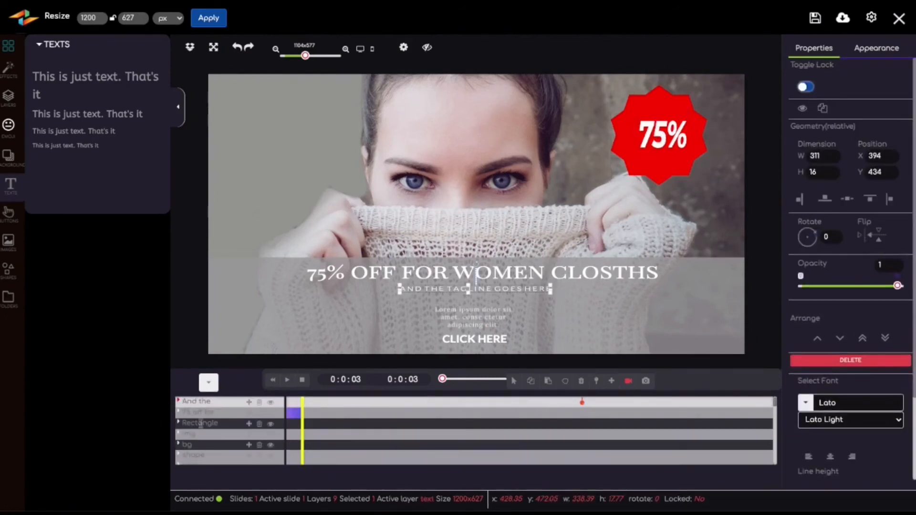
pyautogui.click(249, 412)
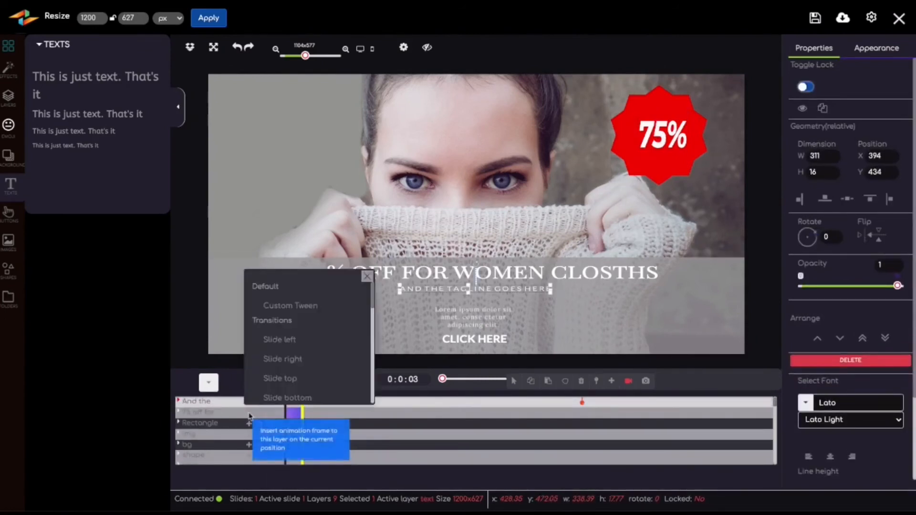
pyautogui.scroll(-5, 291, 320)
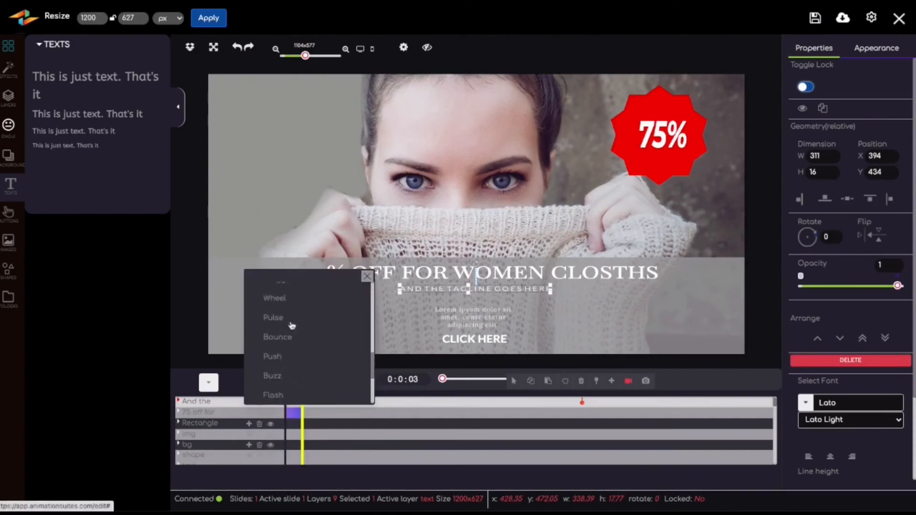
pyautogui.scroll(-6, 293, 325)
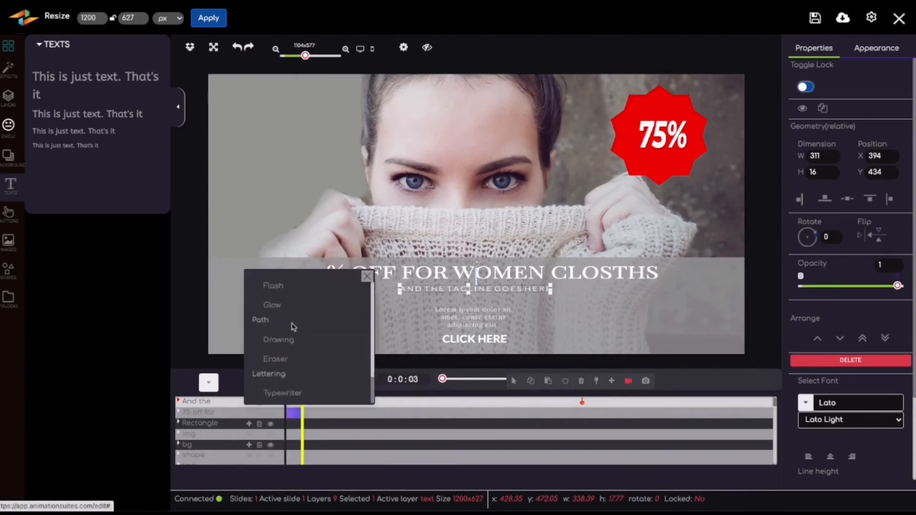
pyautogui.click(569, 67)
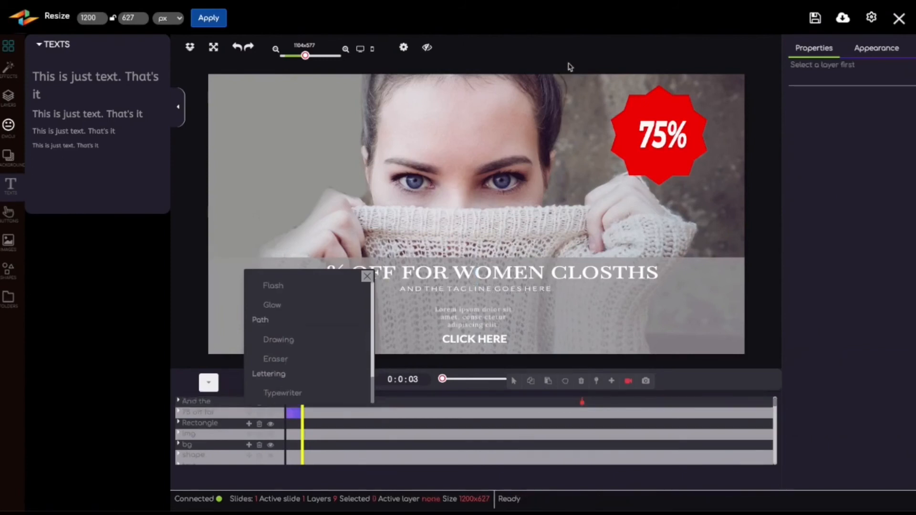